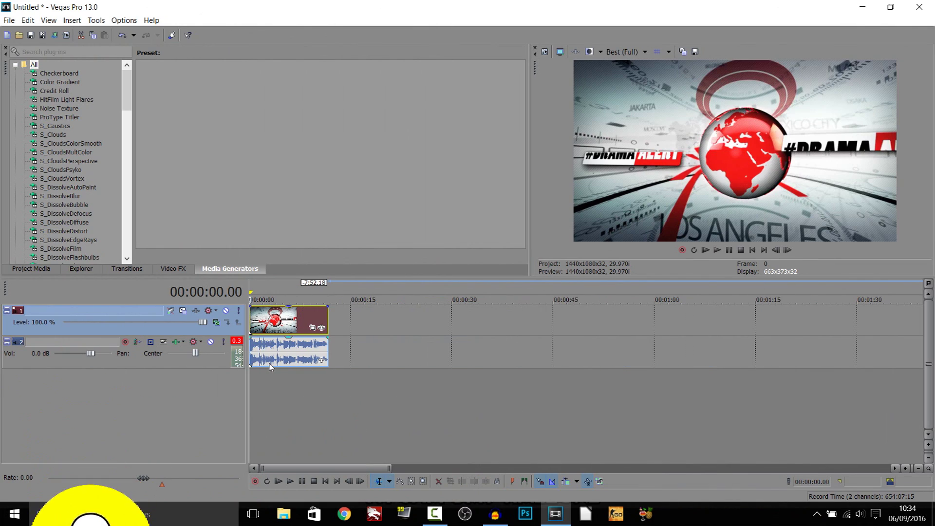
# - Move the playhead to about 00:00:01.13 on the news clip
pyautogui.click(269, 328)
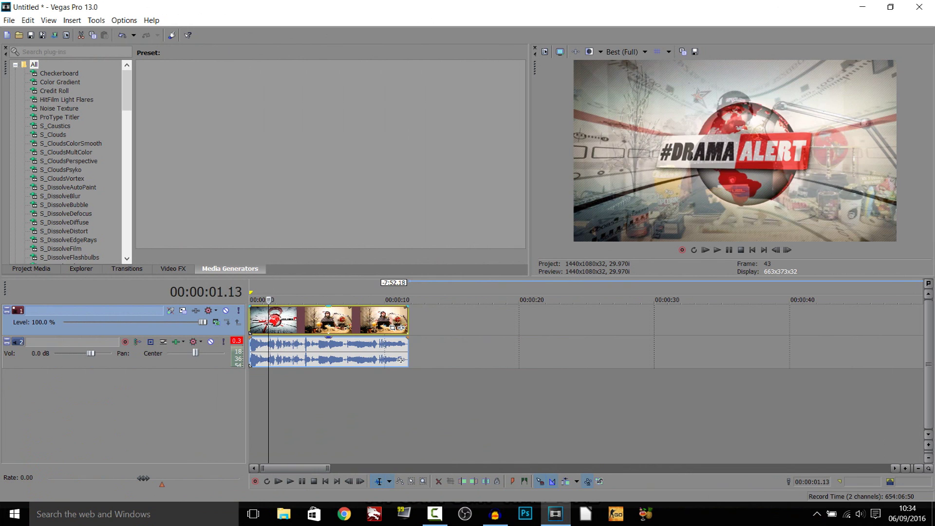
# - Split the clip at 00:00:03.27, 00:00:05.14 and 00:00:09.15, then select the middle video and short audio events
pyautogui.press('space')
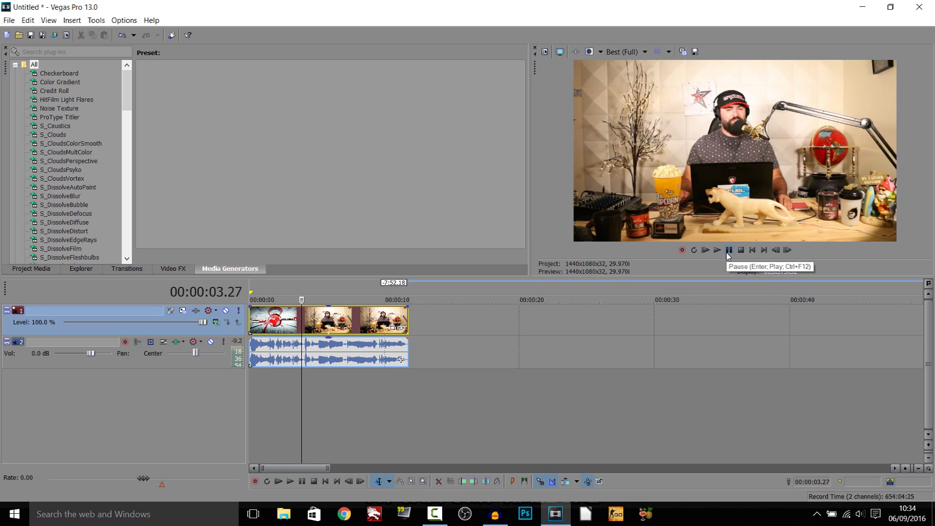
pyautogui.press('s')
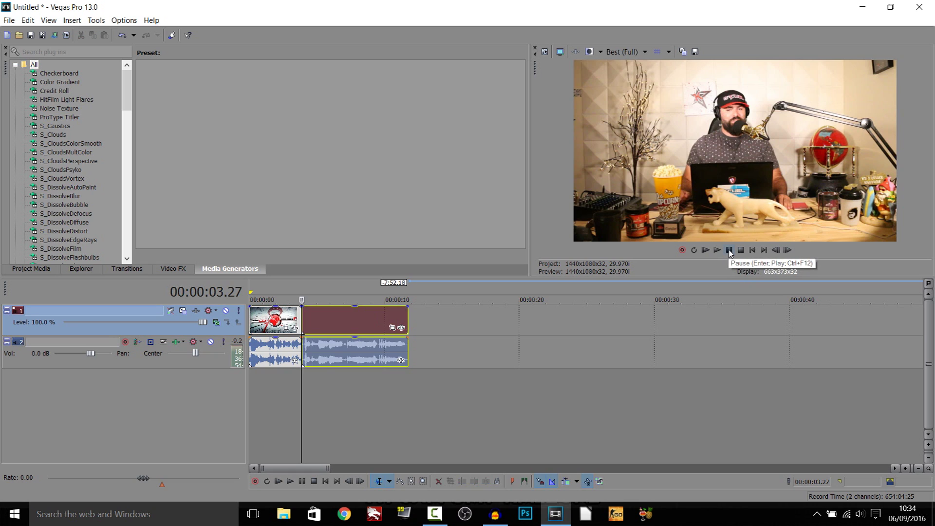
pyautogui.click(729, 249)
pyautogui.press('s')
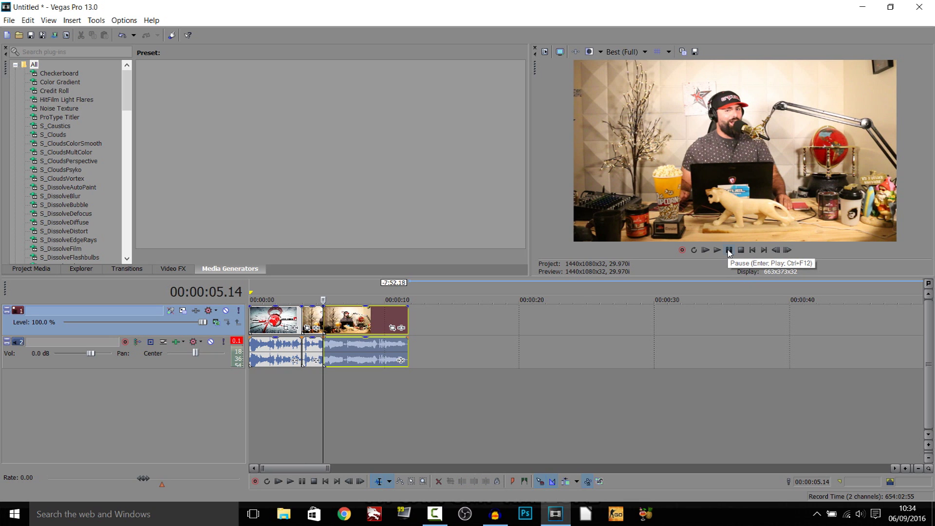
pyautogui.click(729, 250)
pyautogui.press('s')
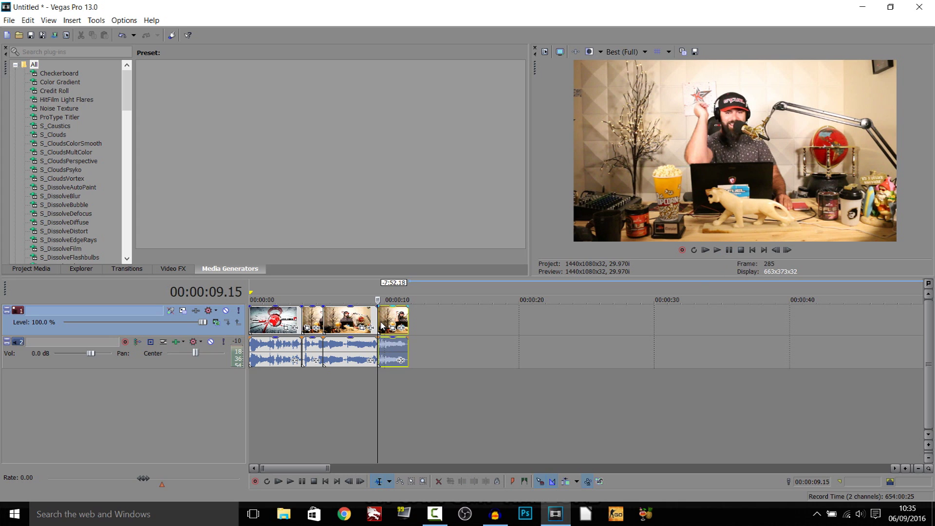
pyautogui.click(356, 321)
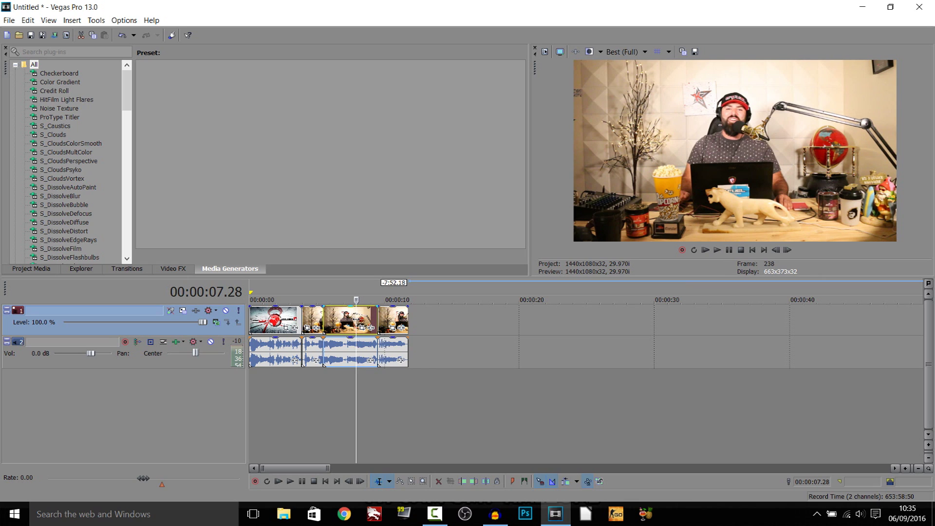
pyautogui.click(304, 350)
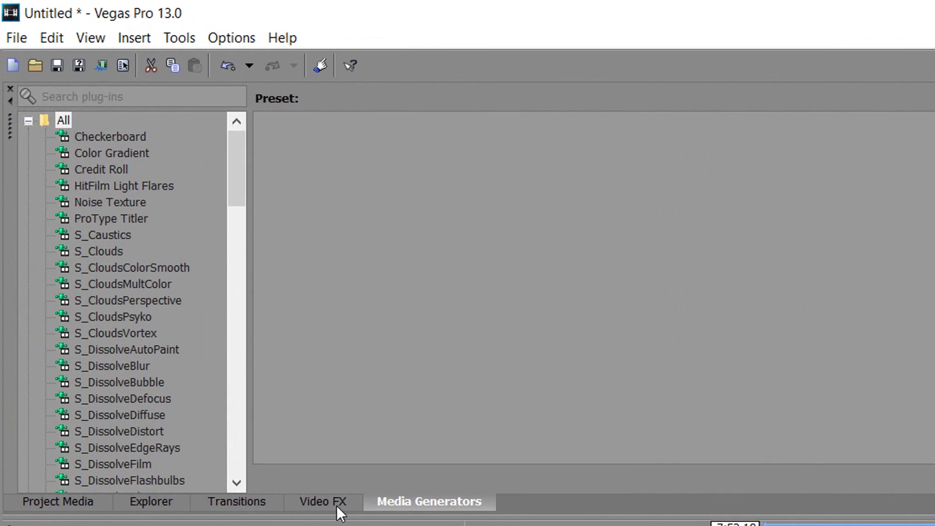
# - Restore the Default window layout so the Video FX list is showing
pyautogui.click(80, 39)
pyautogui.moveTo(156, 117)
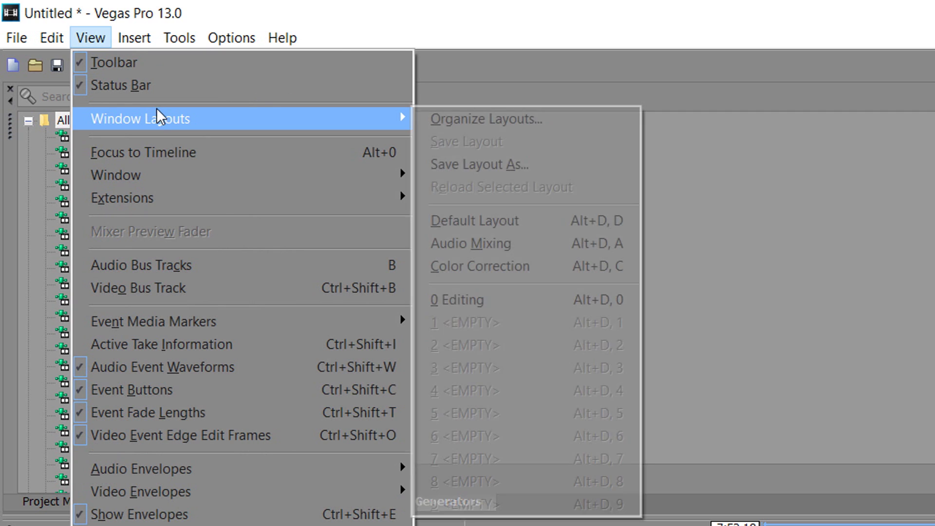
pyautogui.click(544, 219)
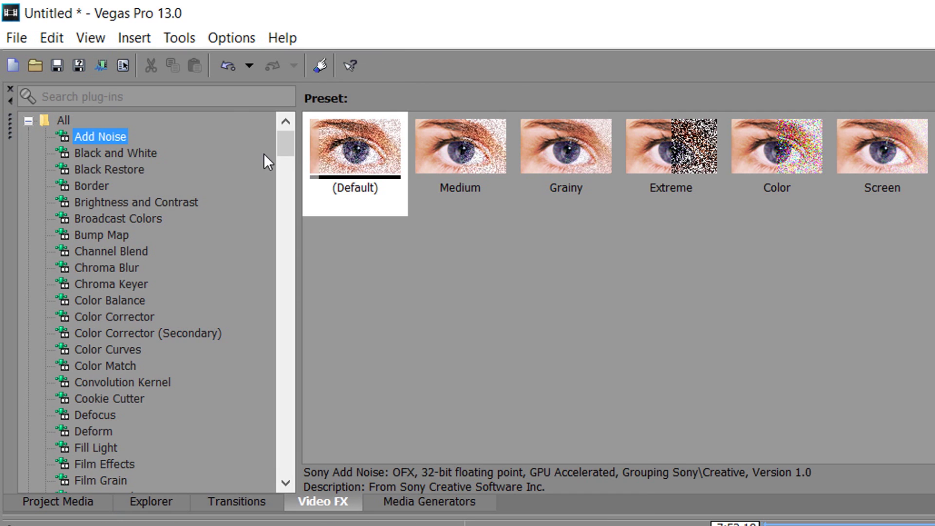
pyautogui.moveTo(292, 142); pyautogui.dragTo(234, 449)
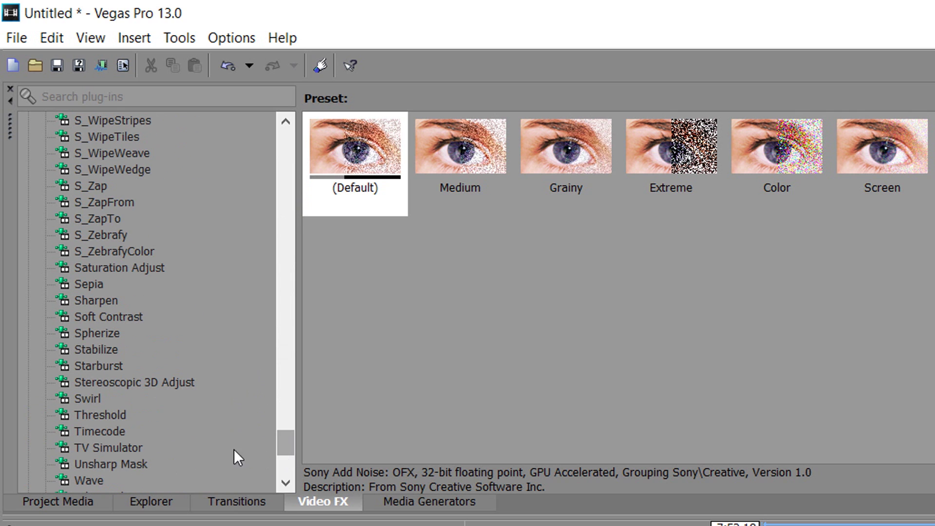
# - Apply the Maximum Swirl, Counter preset to the second video event, with amount 0.111 and scaling 0.183
pyautogui.click(86, 398)
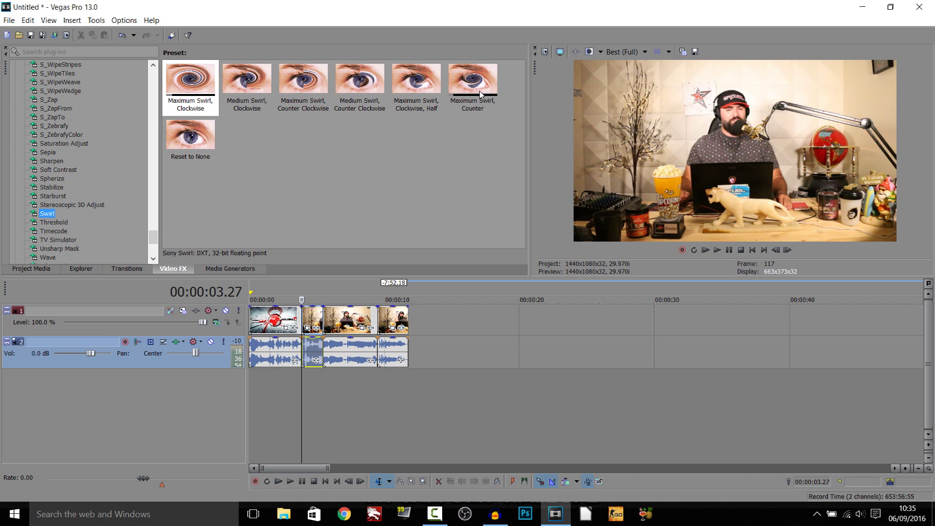
pyautogui.moveTo(481, 88); pyautogui.dragTo(340, 234)
pyautogui.moveTo(312, 314); pyautogui.dragTo(313, 317)
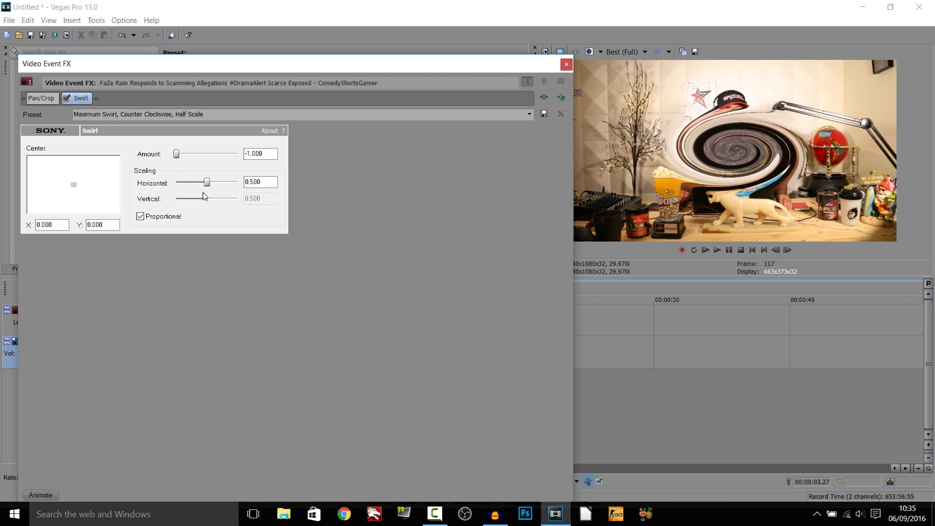
pyautogui.moveTo(207, 185); pyautogui.dragTo(183, 185)
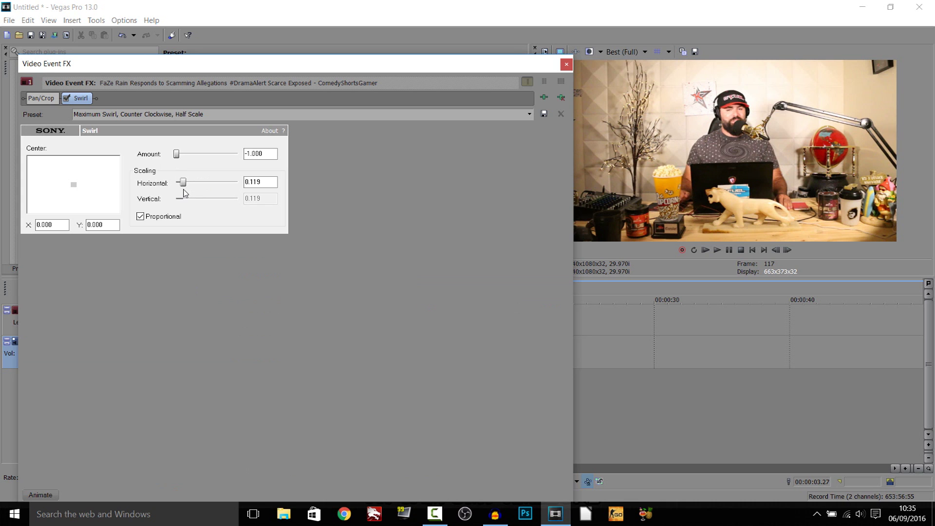
pyautogui.click(566, 64)
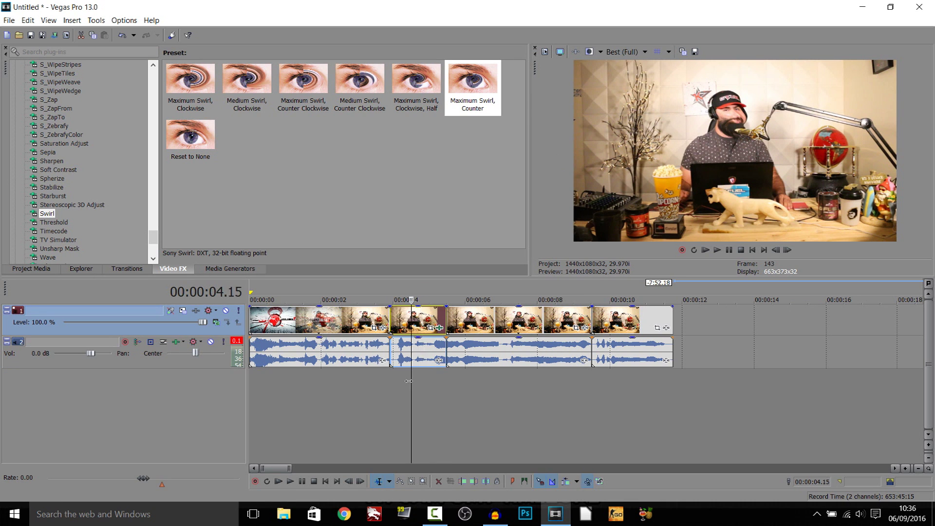
# - Play to 00:00:05.27, select the third video event and park the playhead on its last frame
pyautogui.click(369, 381)
pyautogui.press('space')
pyautogui.click(462, 299)
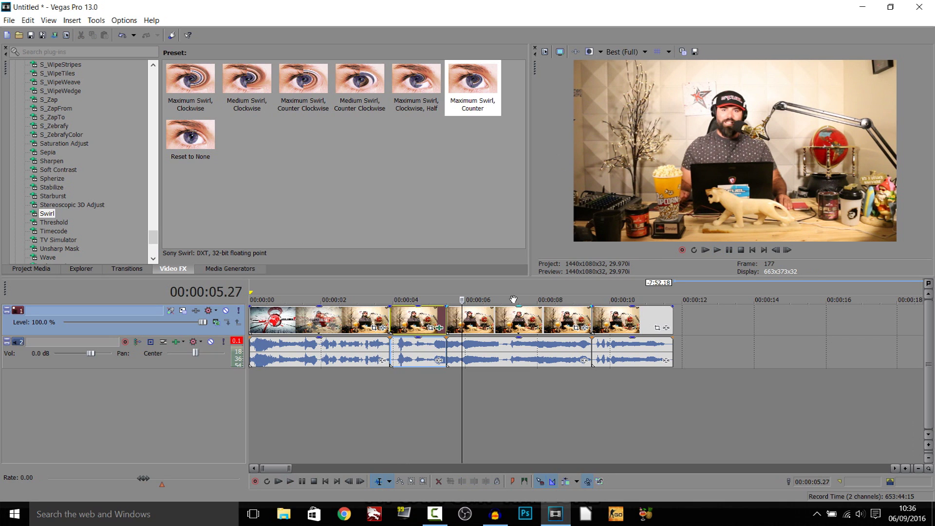
pyautogui.click(506, 323)
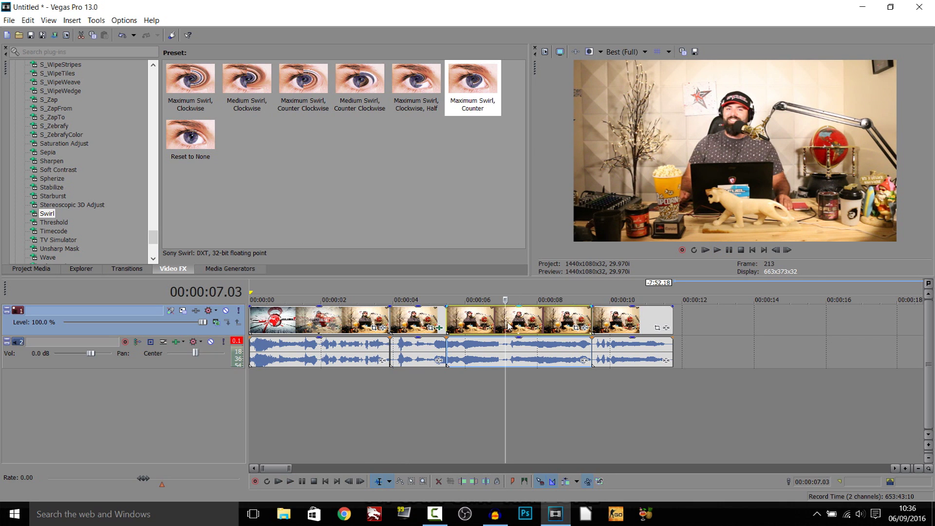
pyautogui.click(522, 323)
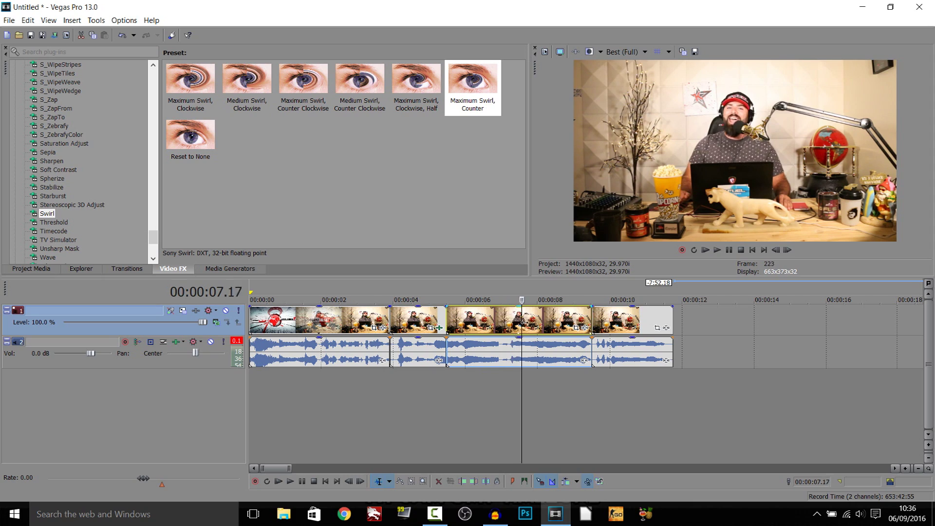
pyautogui.click(510, 323)
pyautogui.click(481, 324)
pyautogui.click(590, 324)
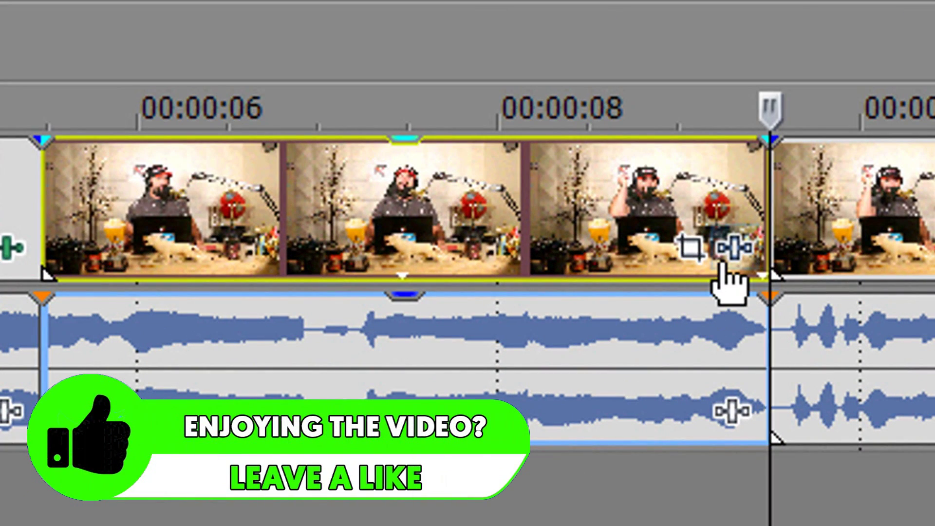
pyautogui.press('Left')
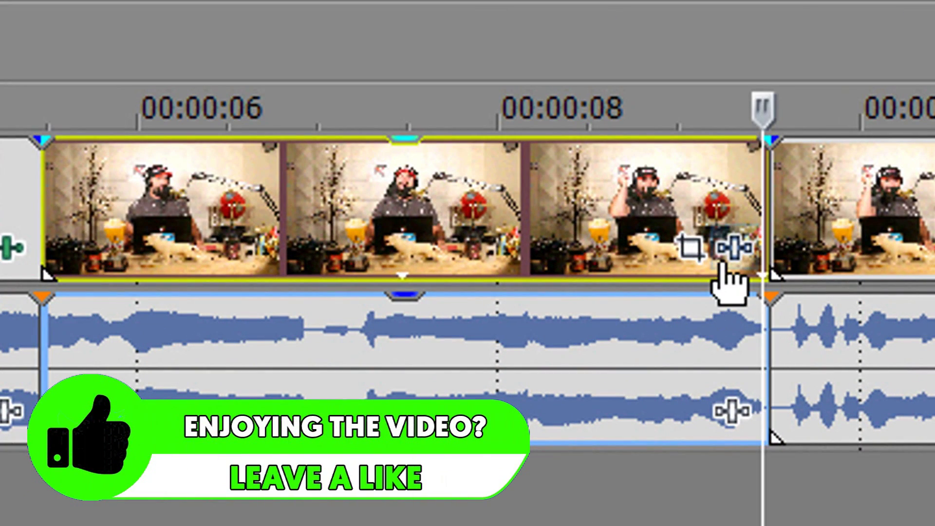
# - Crop the third event with Pan/Crop to a 620.4 × 349.0 close-up of the presenter's face
pyautogui.click(689, 248)
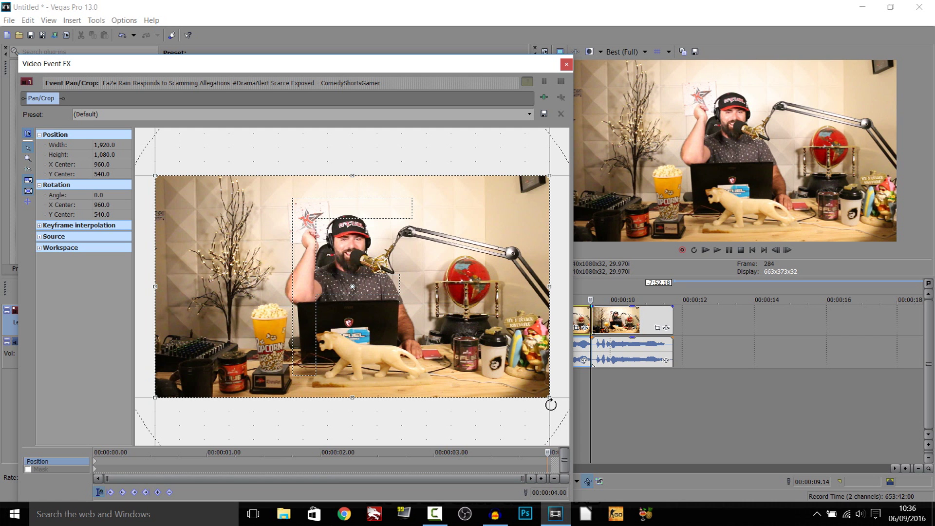
pyautogui.moveTo(551, 399); pyautogui.dragTo(389, 265)
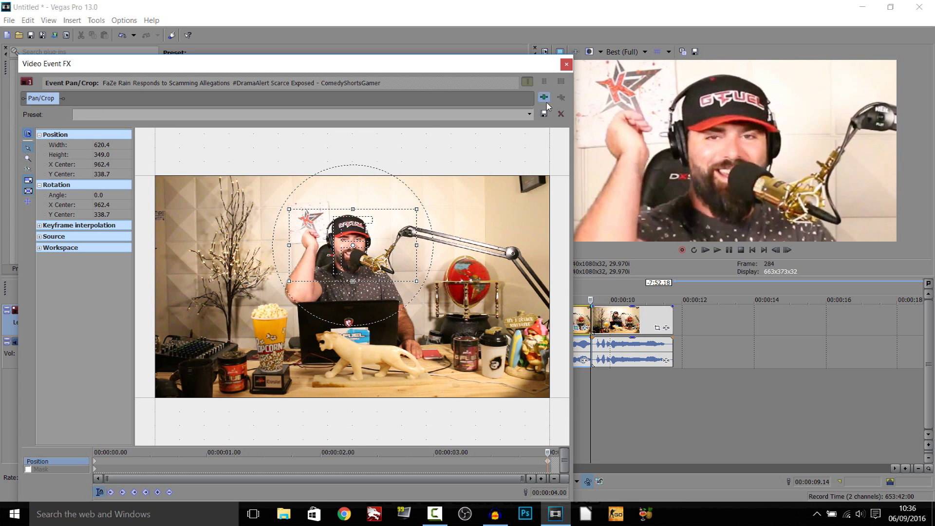
pyautogui.moveTo(548, 463); pyautogui.dragTo(572, 362)
pyautogui.click(566, 65)
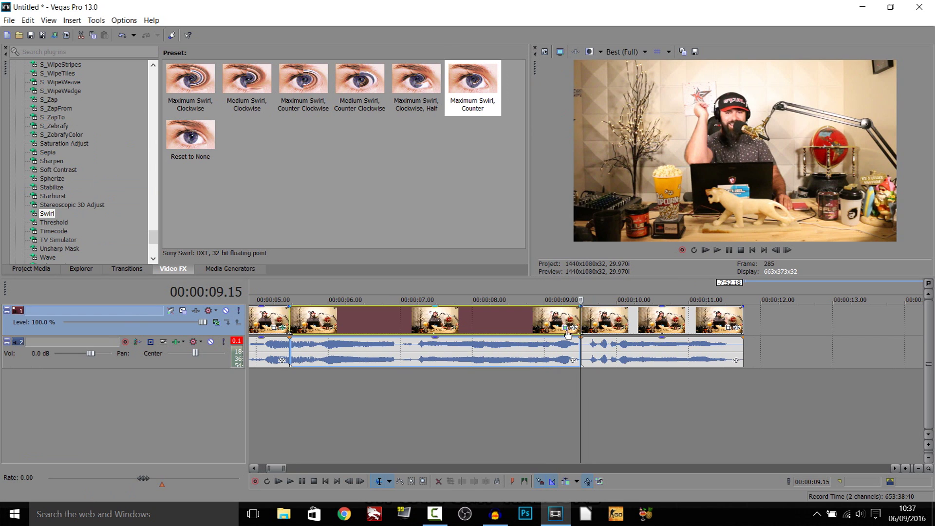
# - Give the event after 00:00:09 the same 620.4 × 349.0 face close-up
pyautogui.click(585, 325)
pyautogui.click(729, 328)
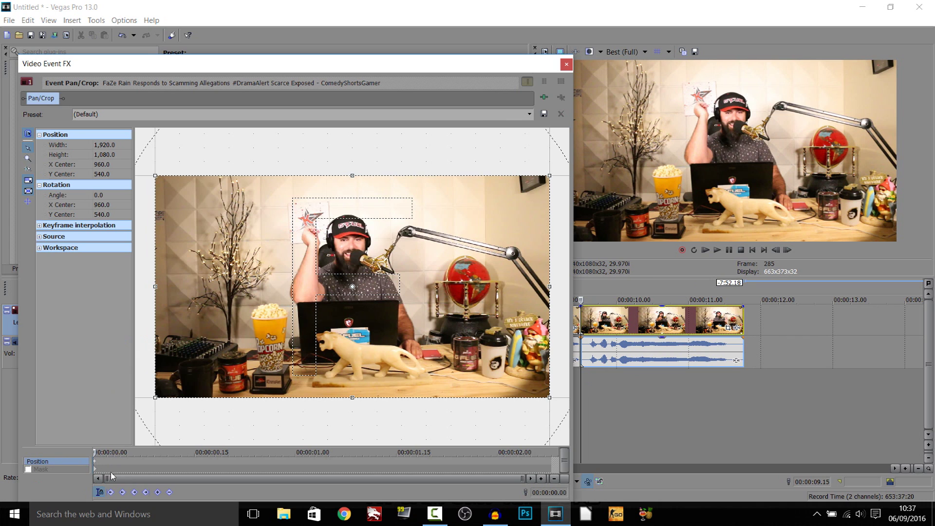
pyautogui.moveTo(549, 397); pyautogui.dragTo(416, 281)
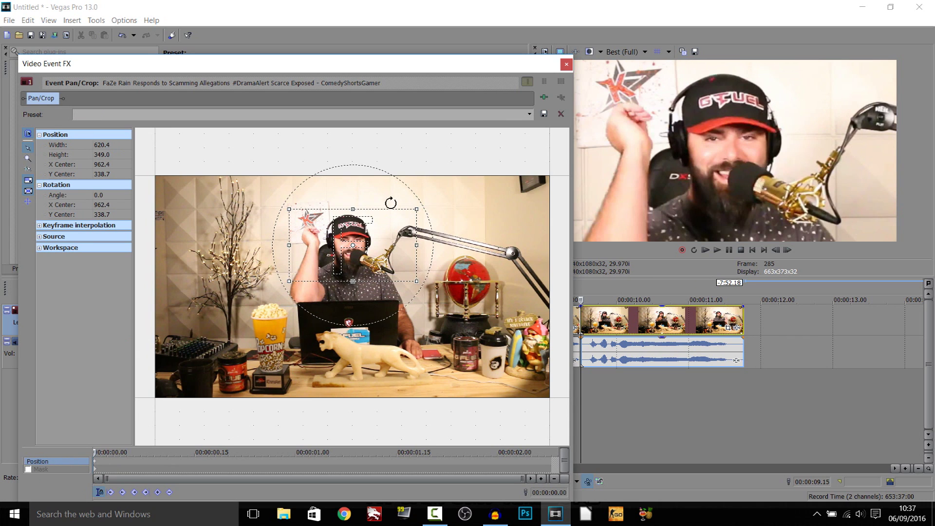
pyautogui.click(566, 64)
pyautogui.click(480, 404)
# - Apply the default Spherize preset to the last clip
pyautogui.scroll(-1, 494, 402)
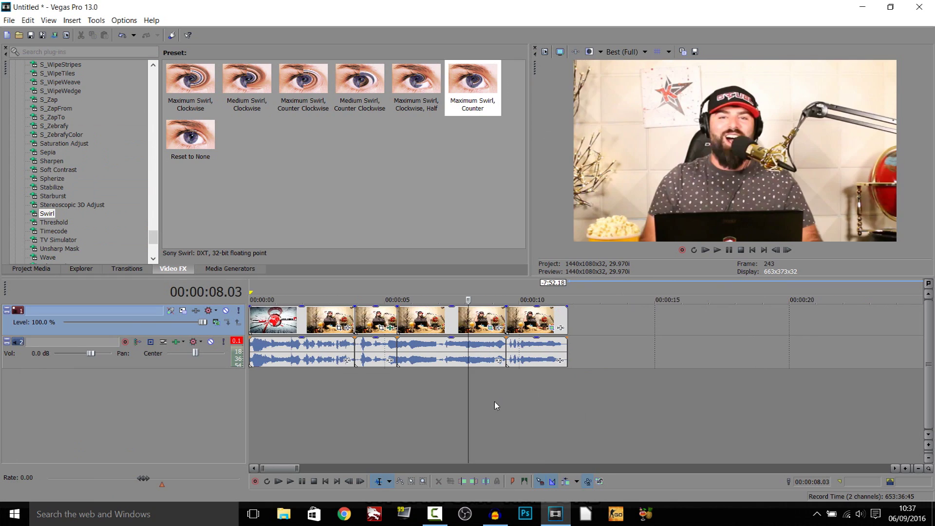
pyautogui.moveTo(411, 396); pyautogui.dragTo(499, 400)
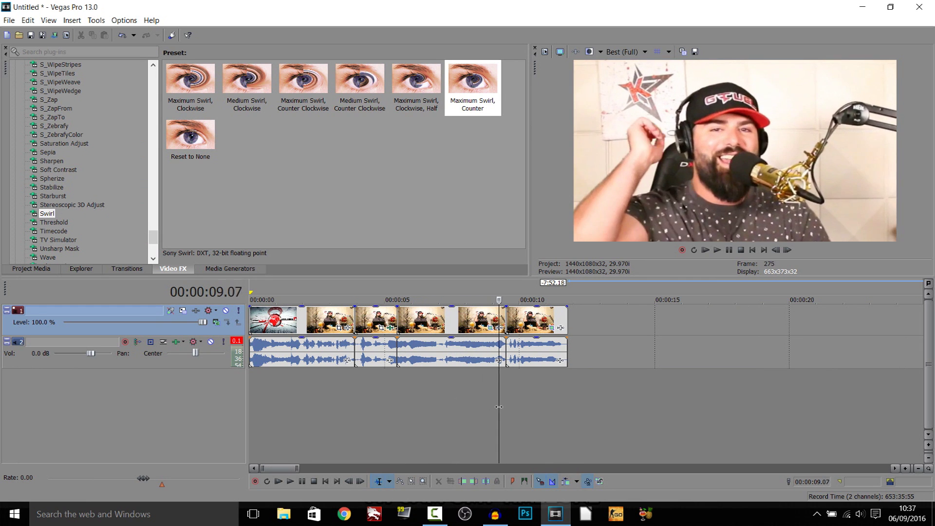
pyautogui.click(554, 319)
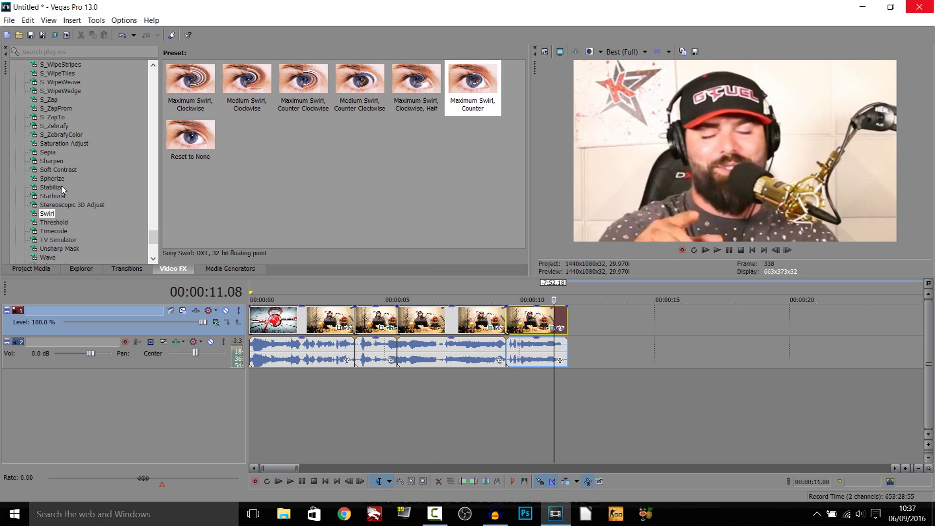
pyautogui.click(46, 179)
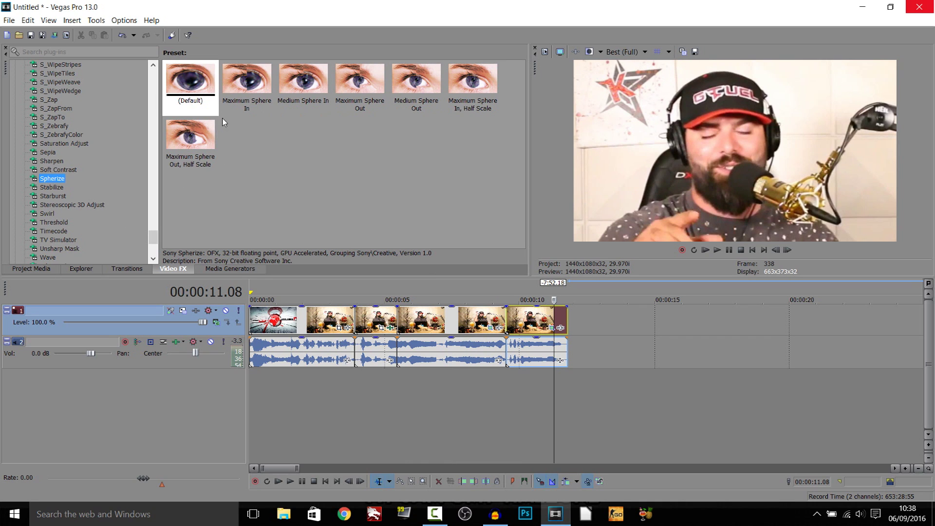
pyautogui.moveTo(186, 84); pyautogui.dragTo(206, 91)
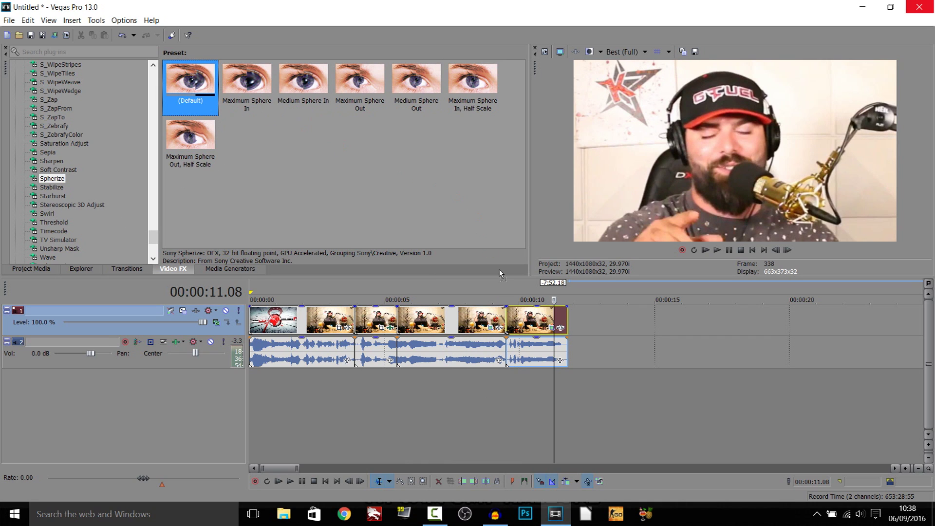
pyautogui.moveTo(540, 324); pyautogui.dragTo(539, 323)
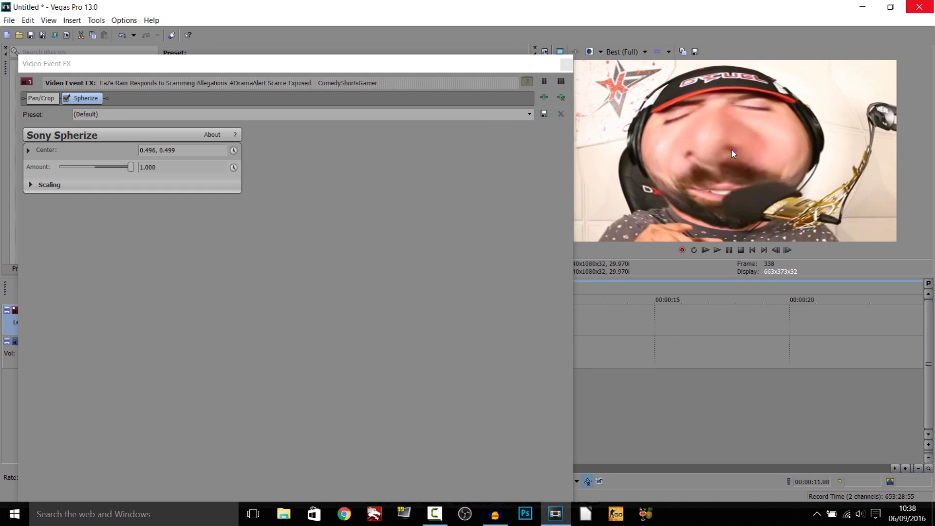
# - Centre the Spherize on the cap and set its Amount to a full -1 pinch
pyautogui.click(730, 141)
pyautogui.moveTo(731, 141)
pyautogui.mouseDown()
pyautogui.moveTo(731, 119)
pyautogui.moveTo(730, 174)
pyautogui.moveTo(732, 152)
pyautogui.mouseUp()
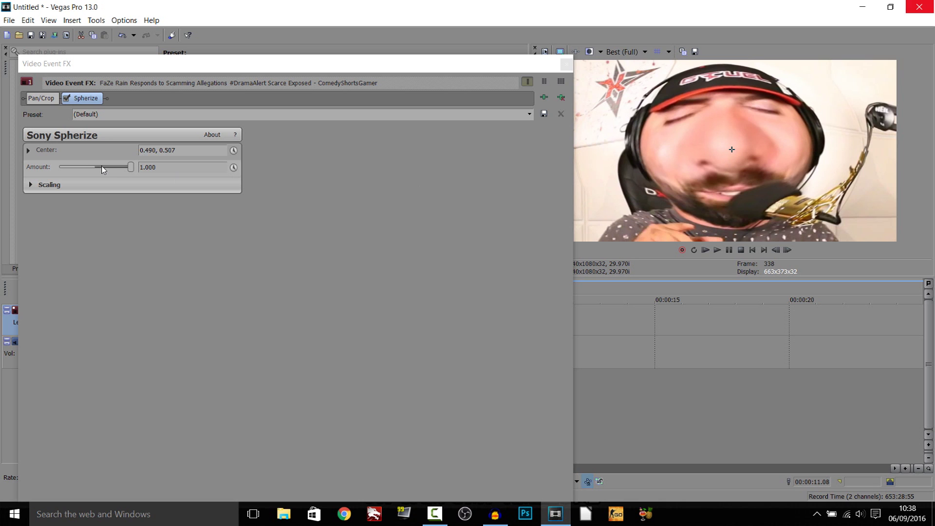
pyautogui.moveTo(134, 169); pyautogui.dragTo(96, 180)
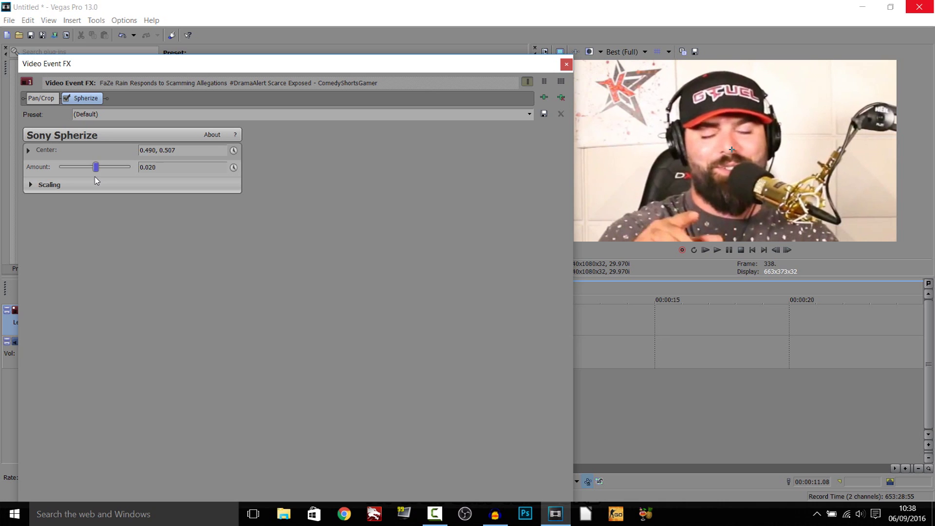
pyautogui.moveTo(94, 180); pyautogui.dragTo(30, 189)
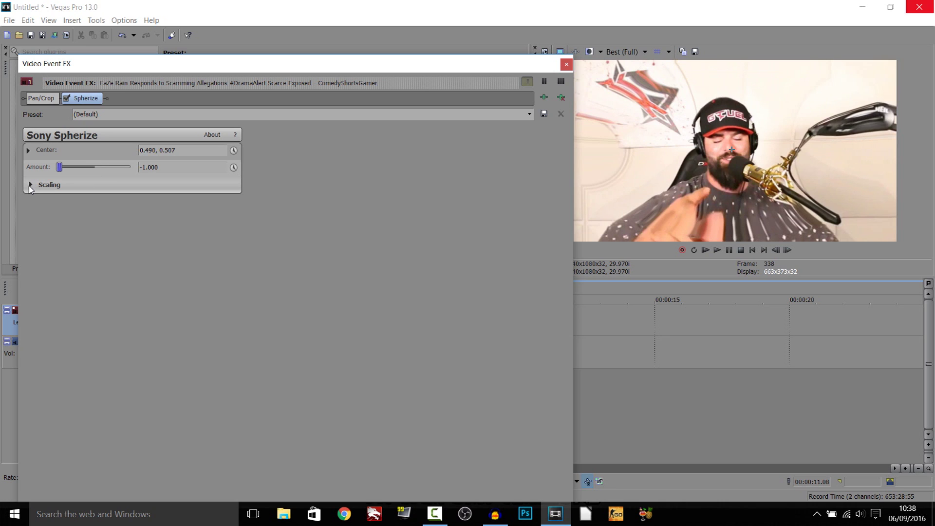
# - Keyframe the Spherize Amount to ramp up to 1 by the clip's end
pyautogui.click(233, 168)
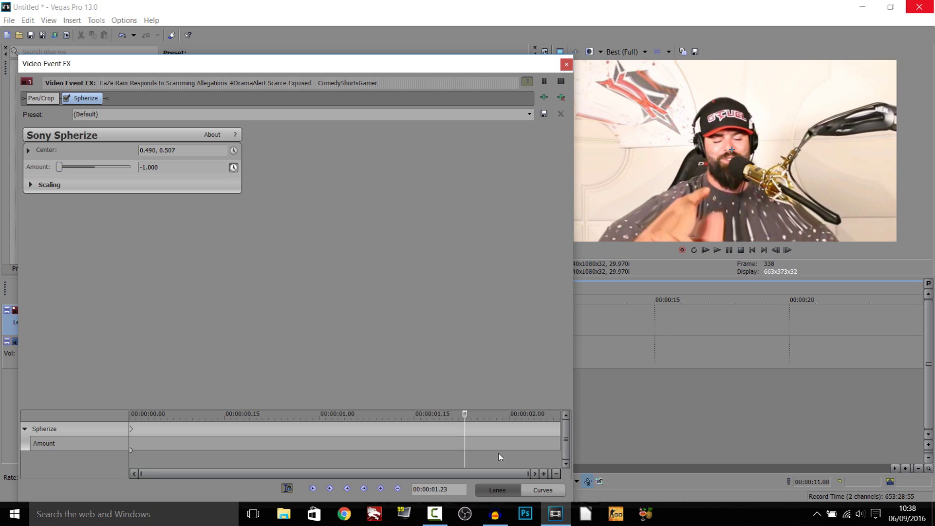
pyautogui.moveTo(550, 438); pyautogui.dragTo(587, 433)
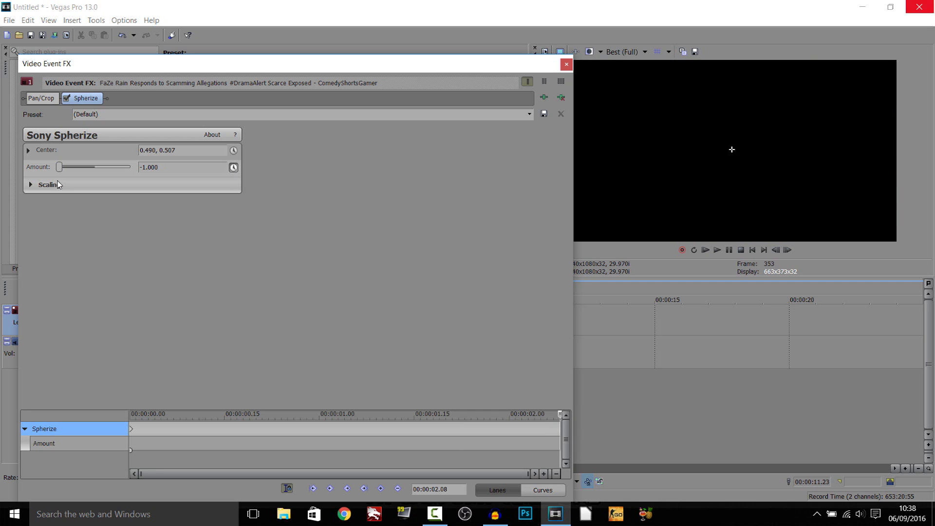
pyautogui.moveTo(59, 167); pyautogui.dragTo(136, 168)
pyautogui.click(567, 65)
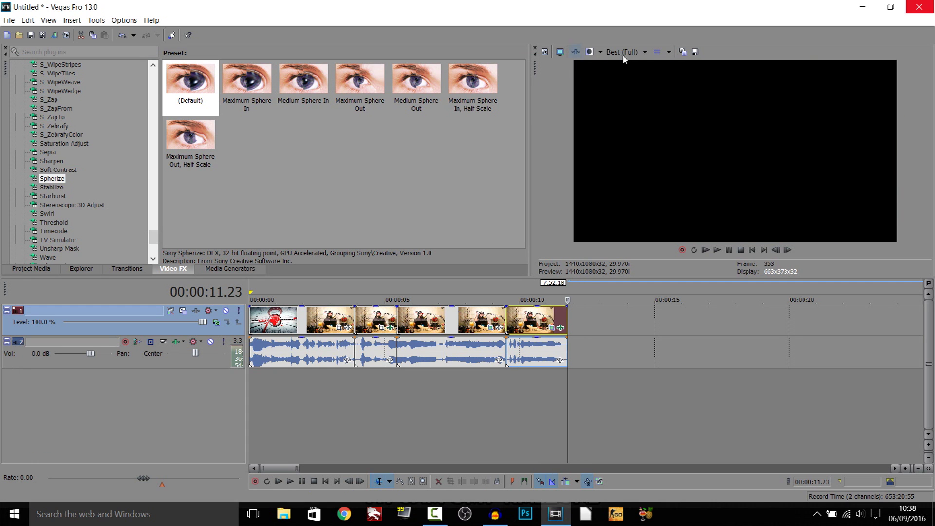
# - Set preview quality to Good (Auto) and play back the end clips to check the effect
pyautogui.moveTo(633, 90)
pyautogui.click(693, 94)
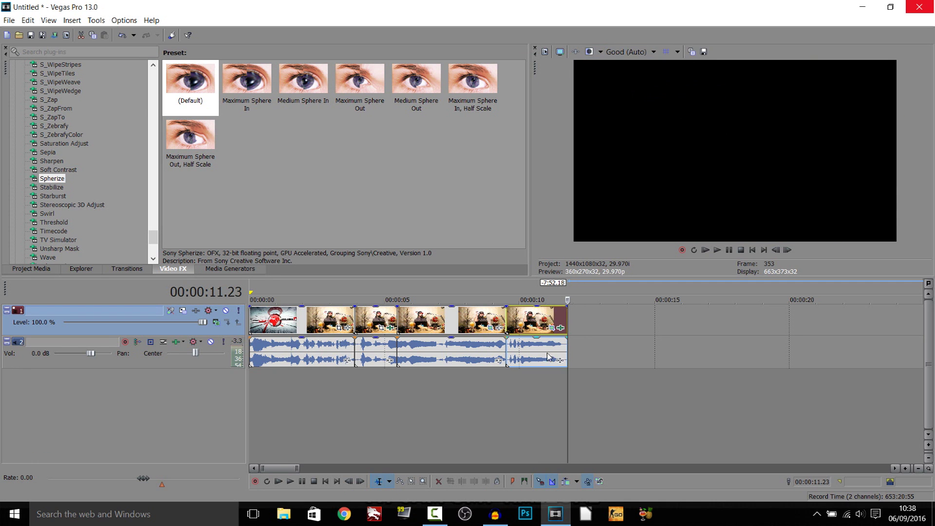
pyautogui.click(502, 399)
pyautogui.click(717, 250)
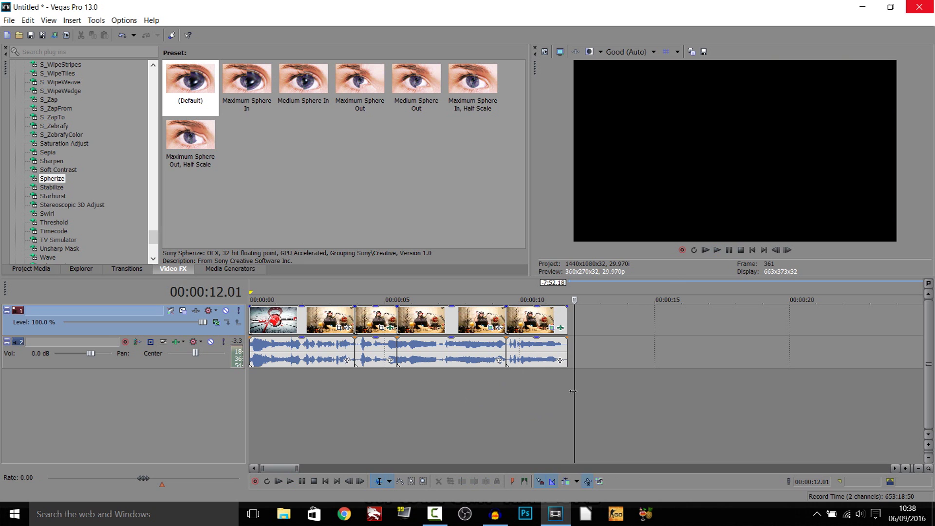
pyautogui.click(519, 394)
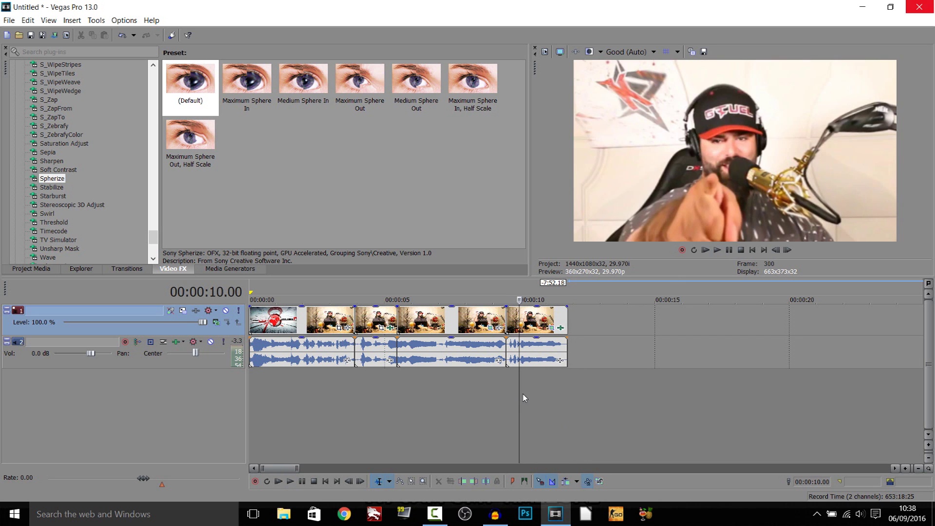
pyautogui.moveTo(520, 393); pyautogui.dragTo(484, 407)
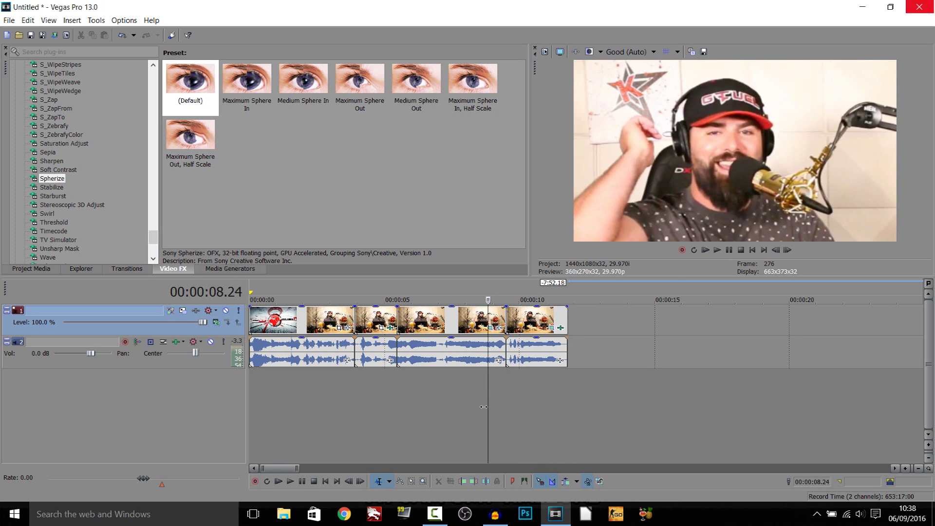
pyautogui.moveTo(421, 403)
pyautogui.mouseDown()
pyautogui.moveTo(482, 404)
pyautogui.moveTo(412, 404)
pyautogui.mouseUp()
pyautogui.click(439, 325)
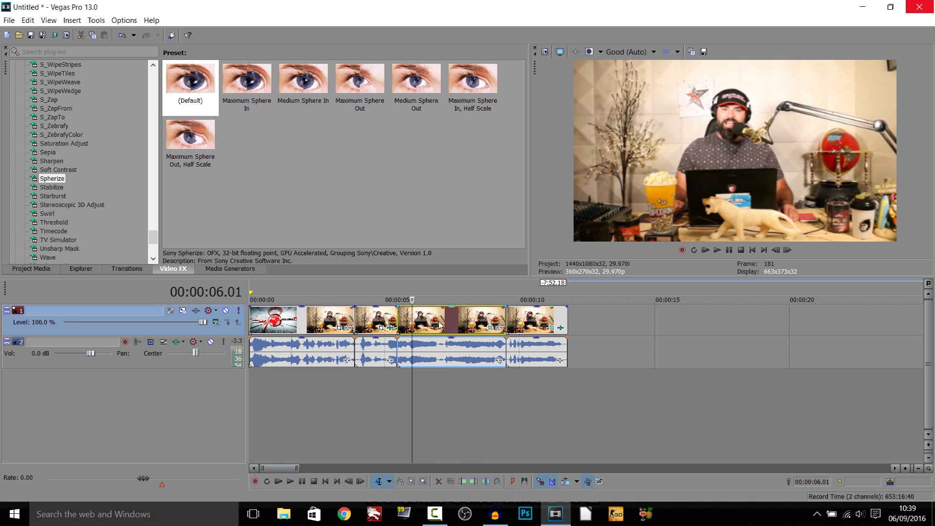
pyautogui.moveTo(412, 323); pyautogui.dragTo(450, 324)
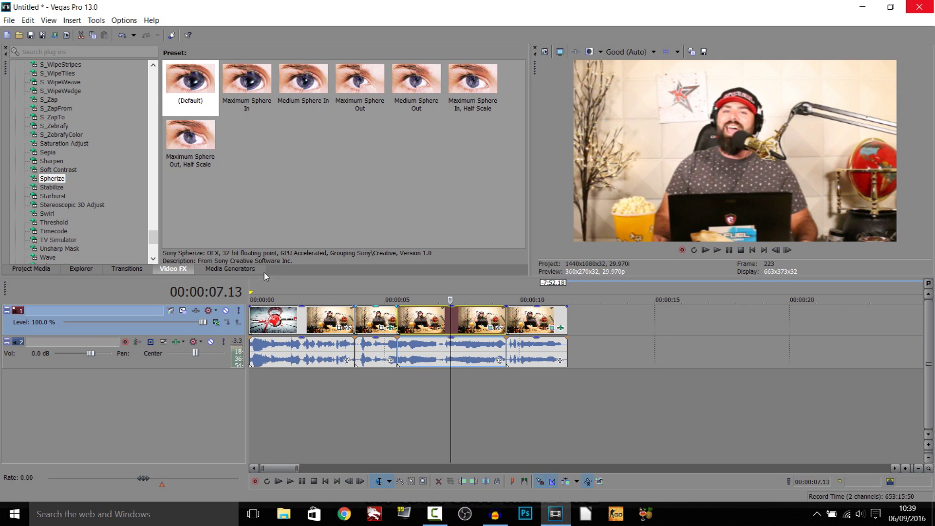
pyautogui.click(55, 161)
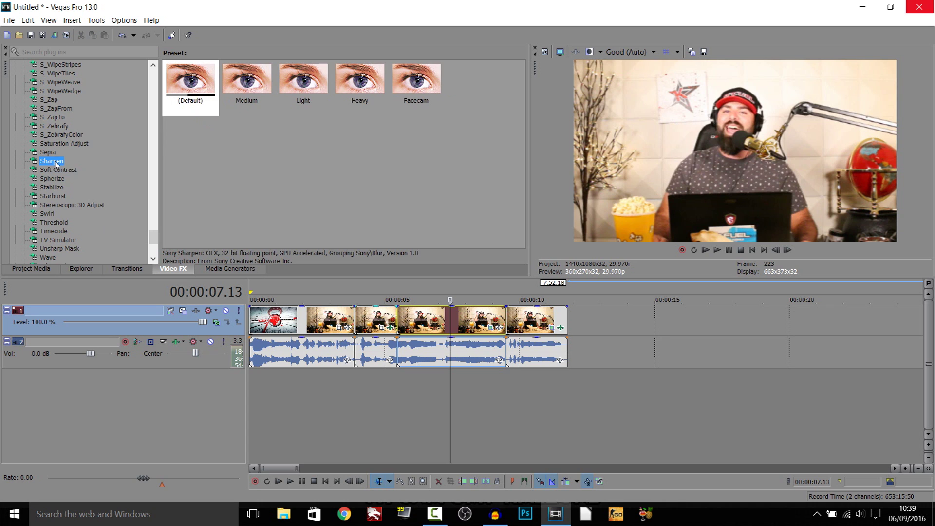
pyautogui.press('Up')
pyautogui.press('Up')
pyautogui.moveTo(152, 237); pyautogui.dragTo(176, 135)
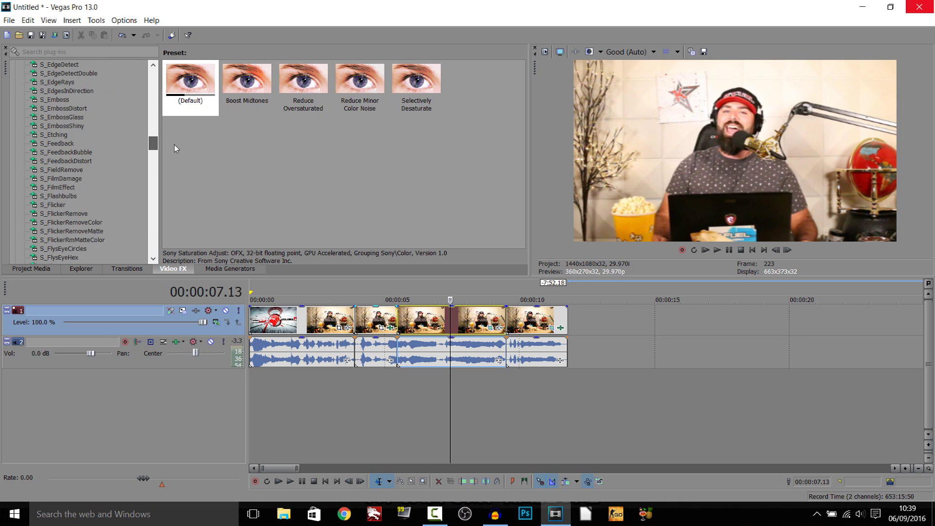
pyautogui.moveTo(175, 145); pyautogui.dragTo(186, 98)
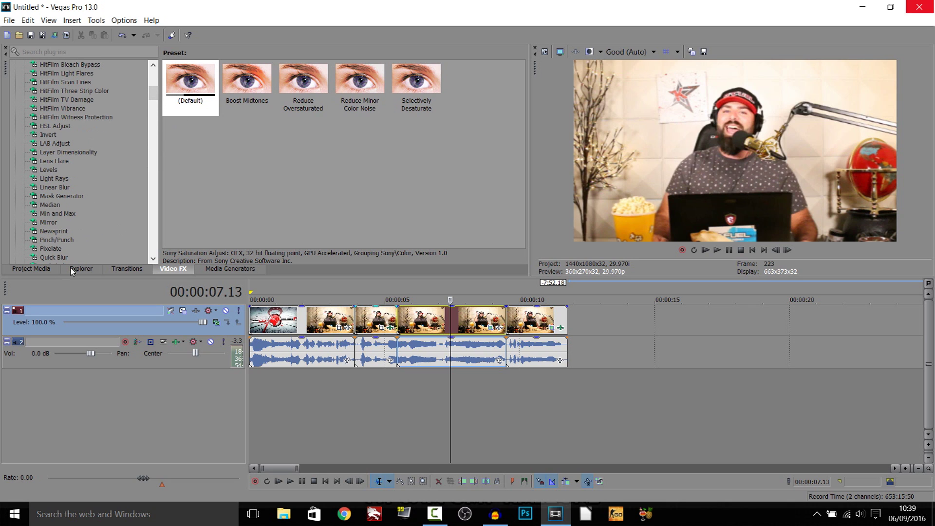
pyautogui.scroll(-15, 70, 240)
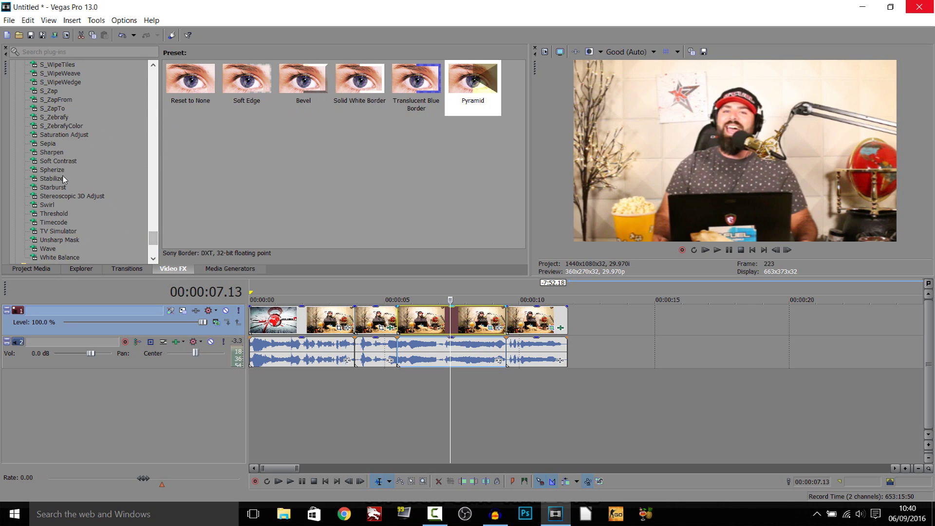
pyautogui.click(58, 170)
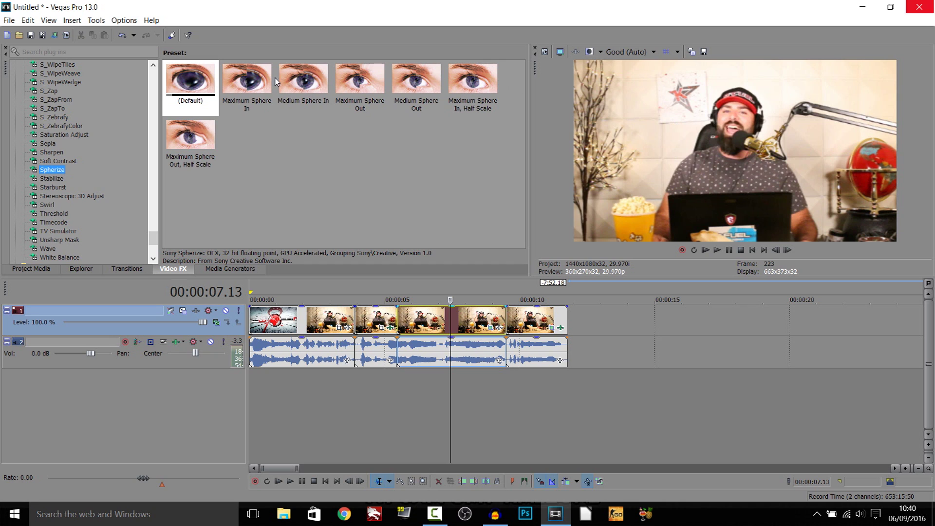
# - Apply the default Spherize to the middle clip with its center on the man's belly
pyautogui.moveTo(204, 89); pyautogui.dragTo(435, 317)
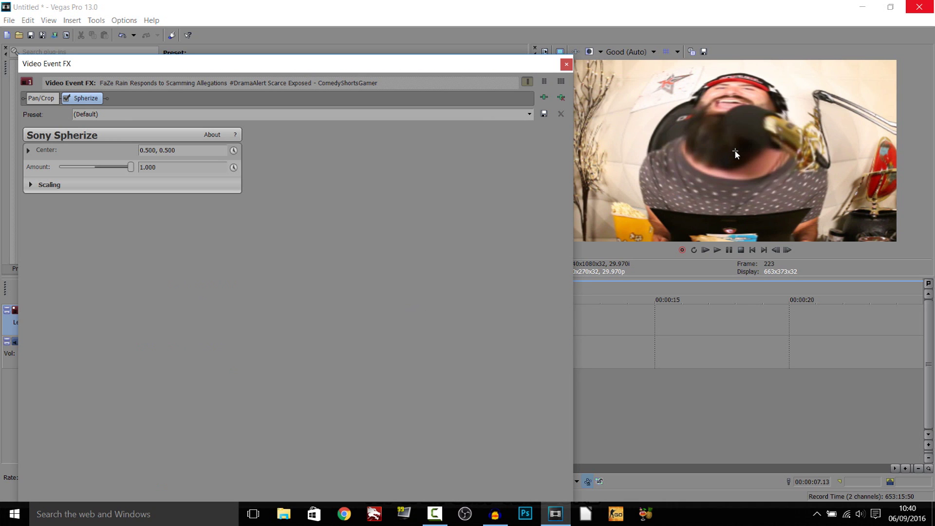
pyautogui.moveTo(734, 151); pyautogui.dragTo(742, 162)
pyautogui.moveTo(515, 71); pyautogui.dragTo(513, 380)
# - Scrub from 00:00:05.14 through the bulged clip to review it
pyautogui.click(405, 321)
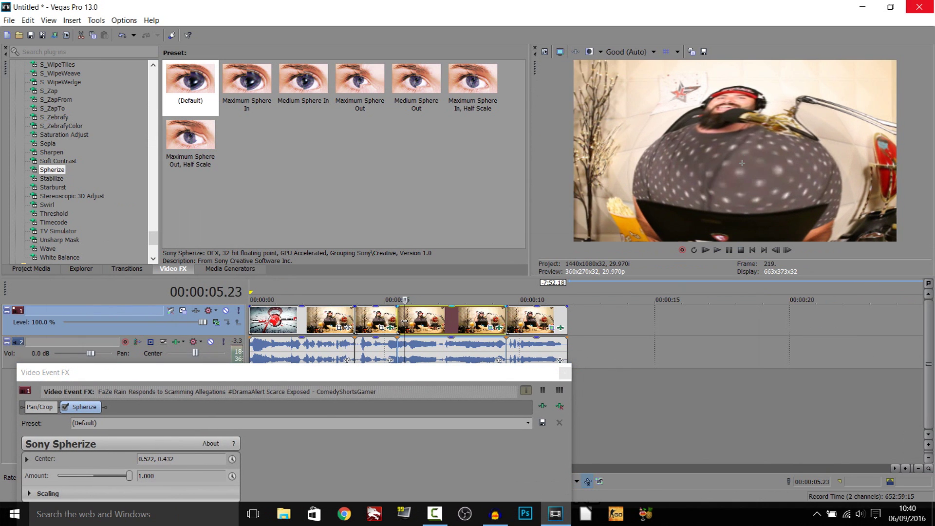
pyautogui.click(398, 322)
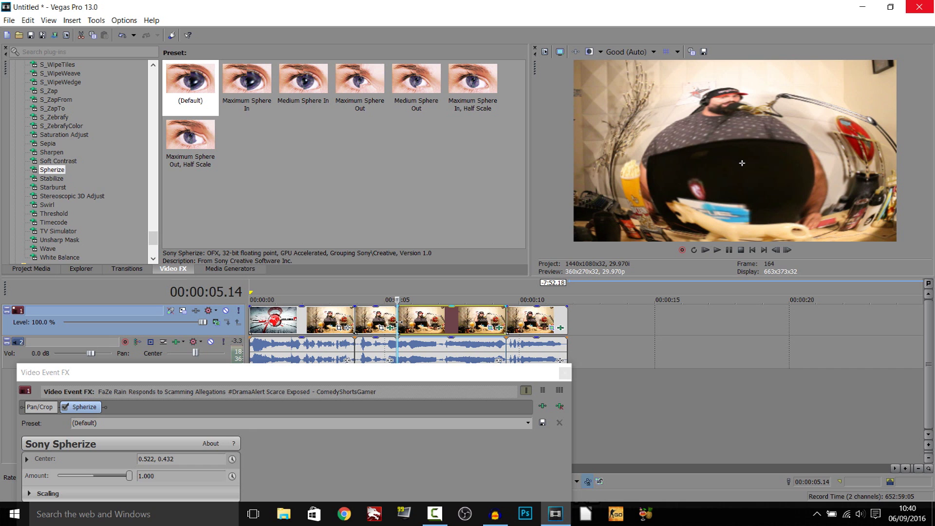
pyautogui.moveTo(397, 322); pyautogui.dragTo(452, 323)
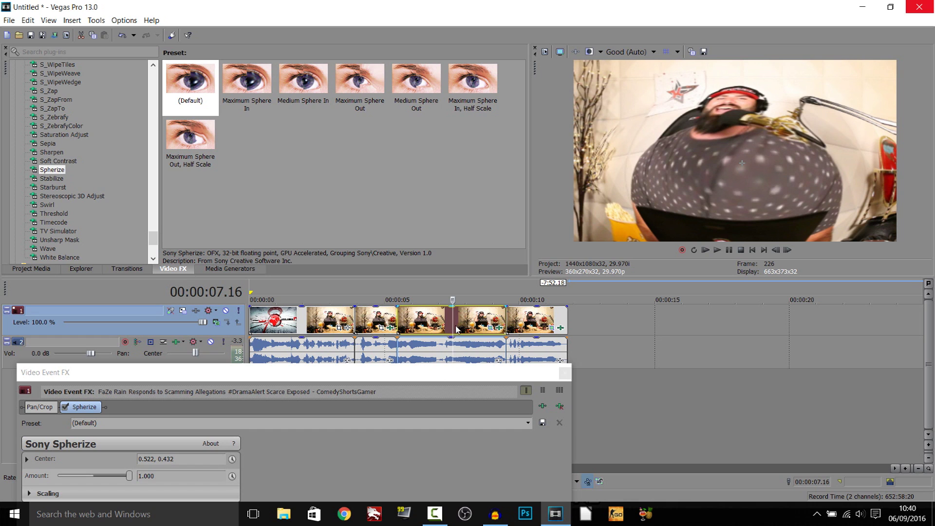
pyautogui.moveTo(458, 328); pyautogui.dragTo(463, 327)
pyautogui.moveTo(399, 373); pyautogui.dragTo(401, 275)
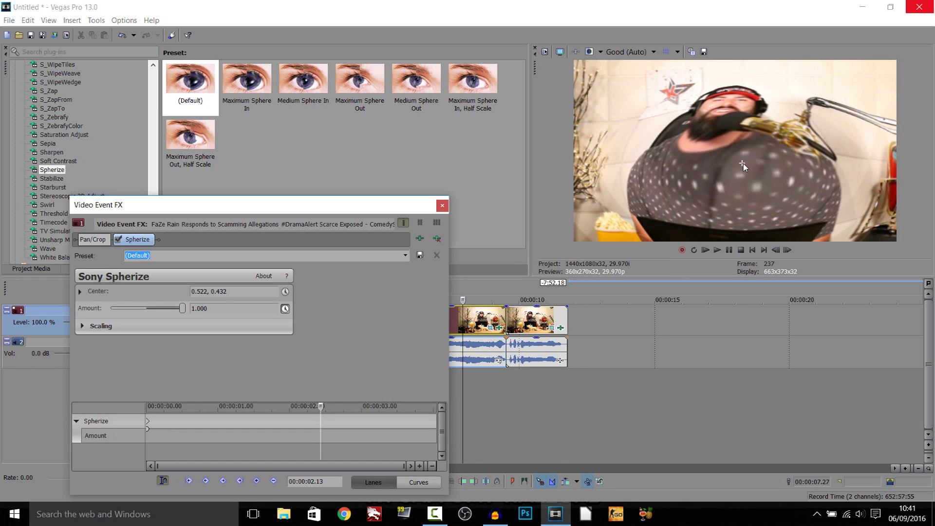
# - Keyframe Spherize at 00:00:02.13, then pinch to -1.000 at 00:00:03.10 with centre 0.489, 0.304
pyautogui.click(81, 292)
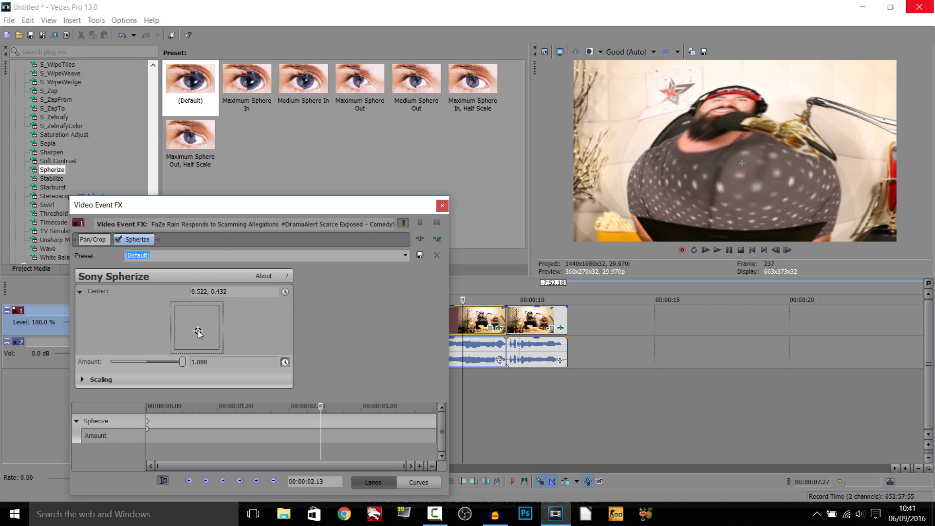
pyautogui.moveTo(199, 332); pyautogui.dragTo(197, 328)
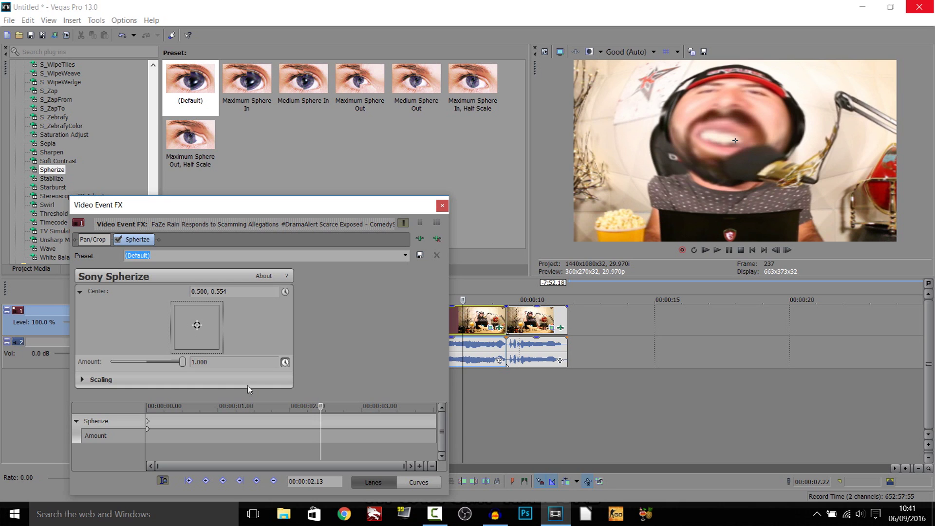
pyautogui.click(257, 480)
pyautogui.moveTo(322, 429); pyautogui.dragTo(387, 431)
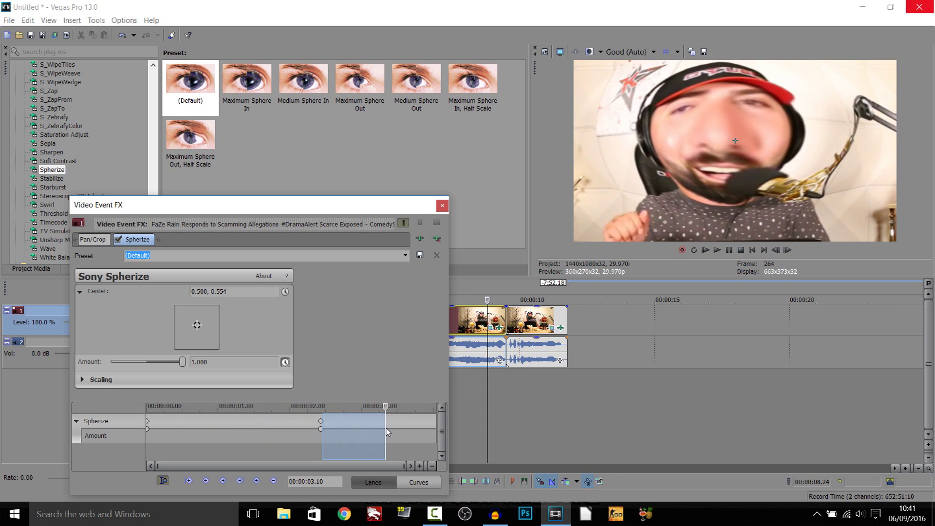
pyautogui.click(231, 349)
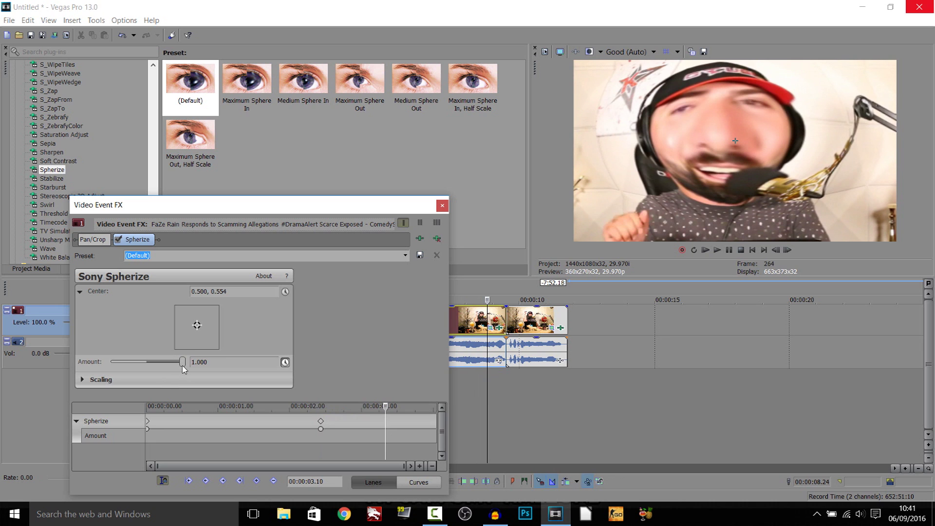
pyautogui.moveTo(183, 366); pyautogui.dragTo(111, 373)
pyautogui.moveTo(197, 324); pyautogui.dragTo(196, 337)
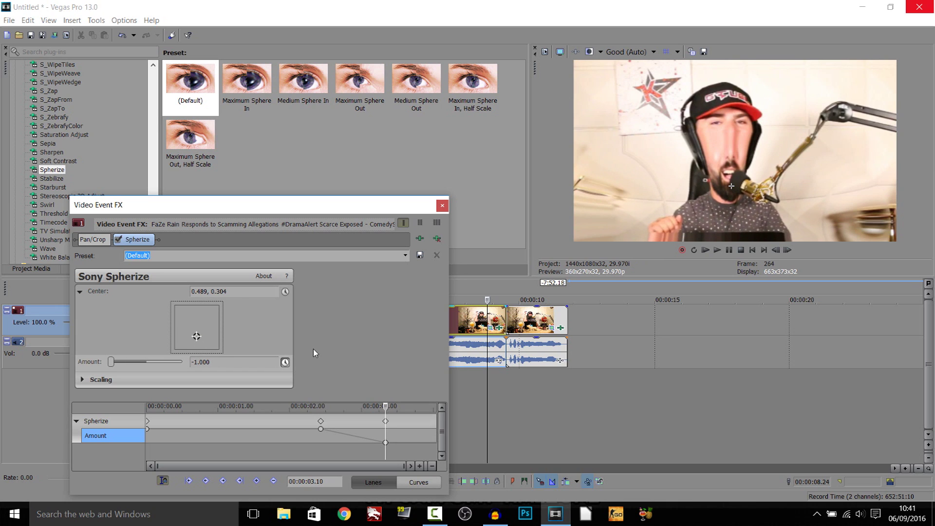
pyautogui.click(442, 207)
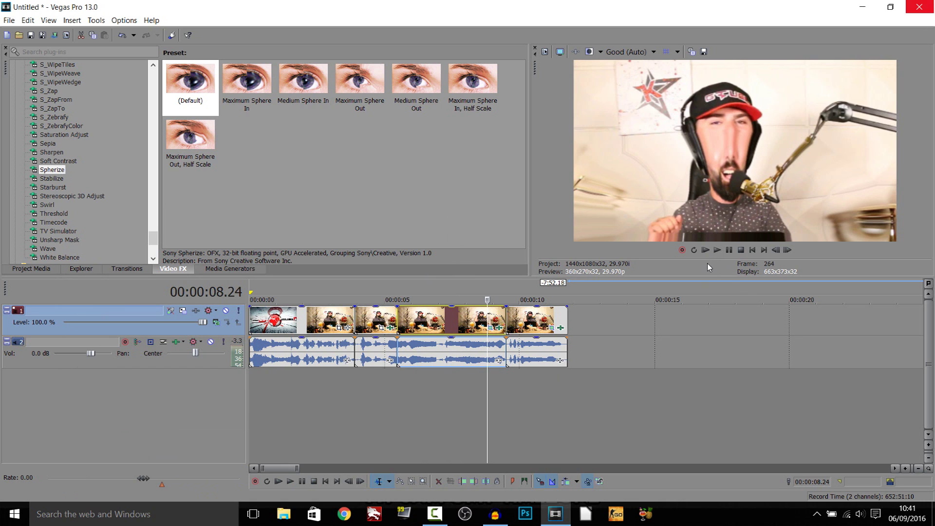
# - Play the whole edit from the start, then stop playback
pyautogui.click(706, 249)
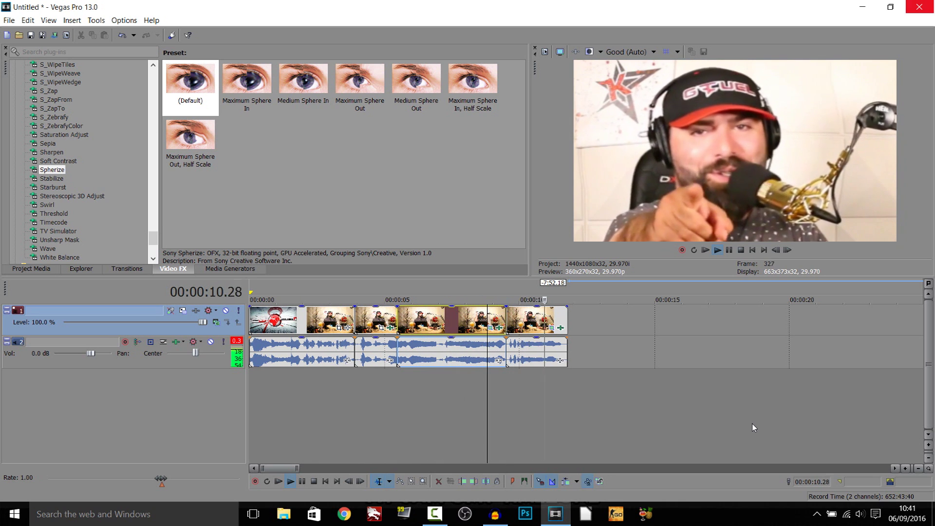
pyautogui.press('space')
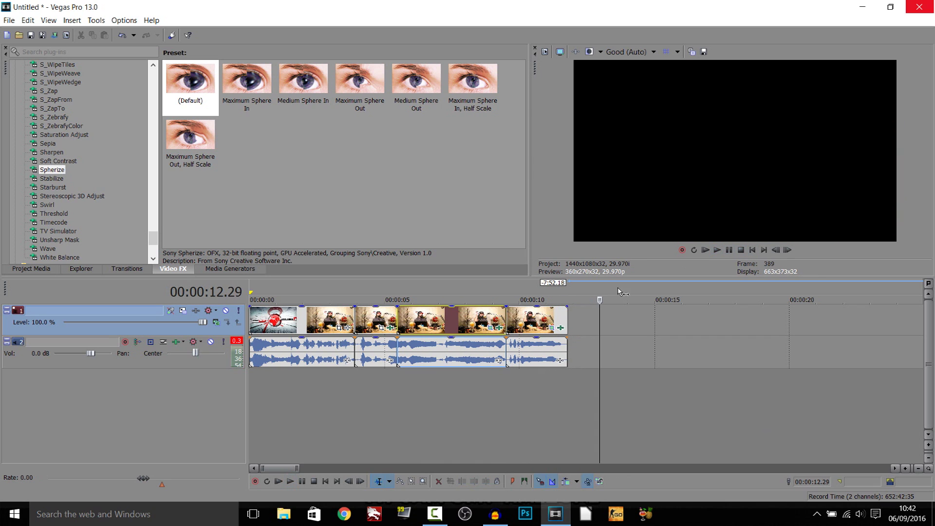
# - Drag the last clip's Spherize keyframes back to the very start of that clip
pyautogui.click(514, 327)
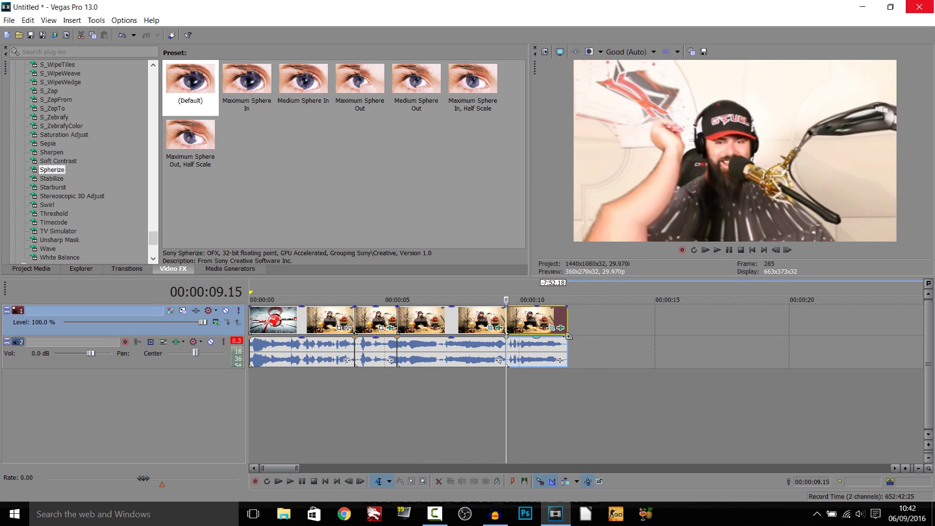
pyautogui.click(560, 328)
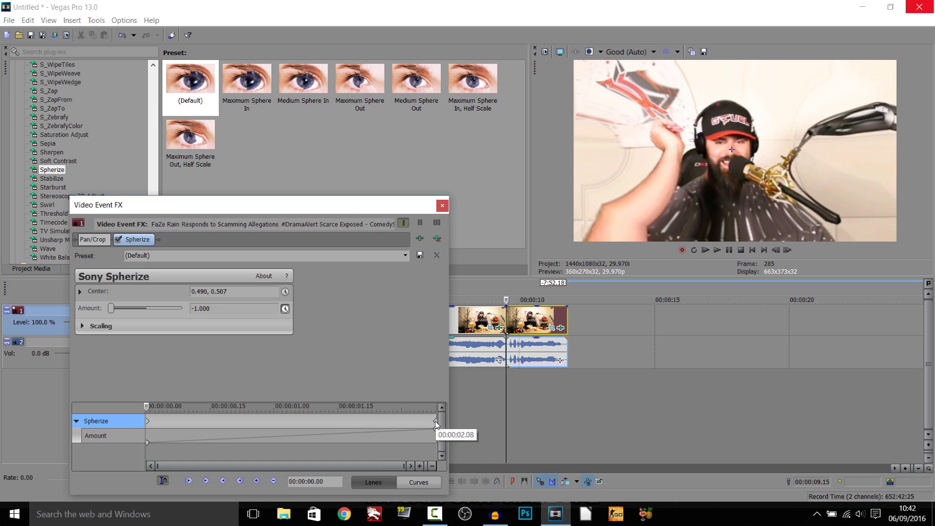
pyautogui.moveTo(431, 423); pyautogui.dragTo(180, 425)
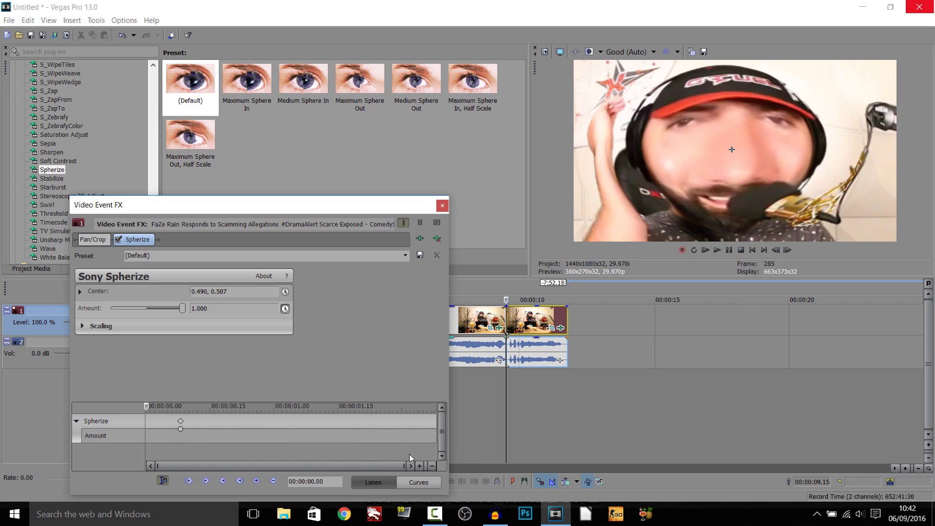
pyautogui.moveTo(180, 420); pyautogui.dragTo(147, 420)
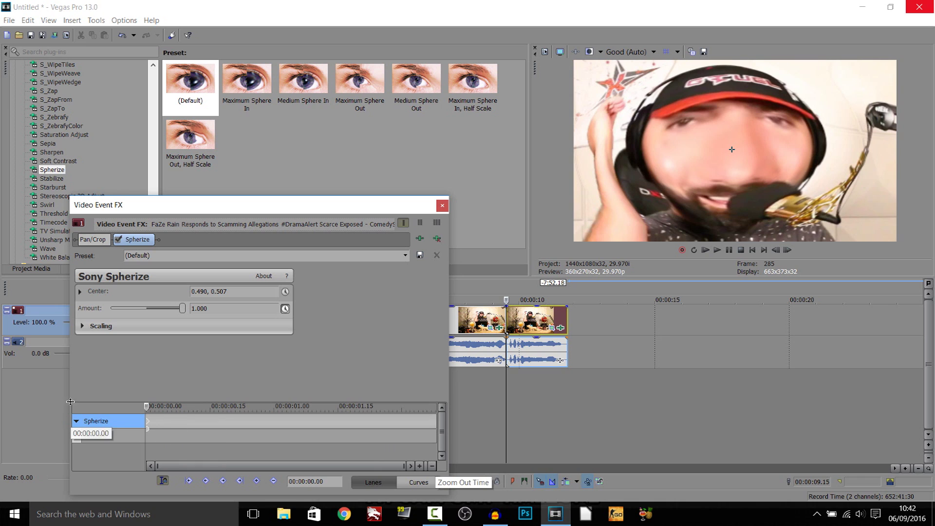
pyautogui.click(442, 205)
# - Select the clip starting near 00:00:03
pyautogui.click(449, 321)
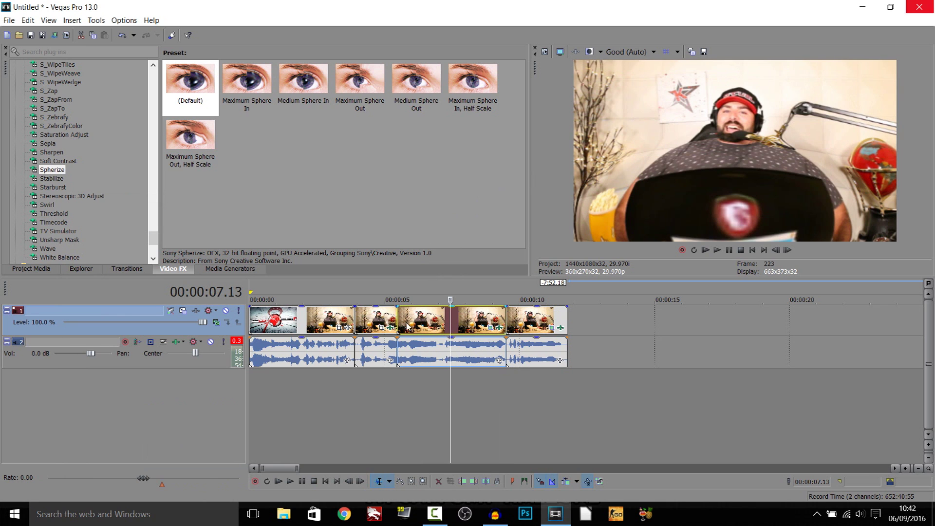
pyautogui.click(376, 319)
pyautogui.click(361, 317)
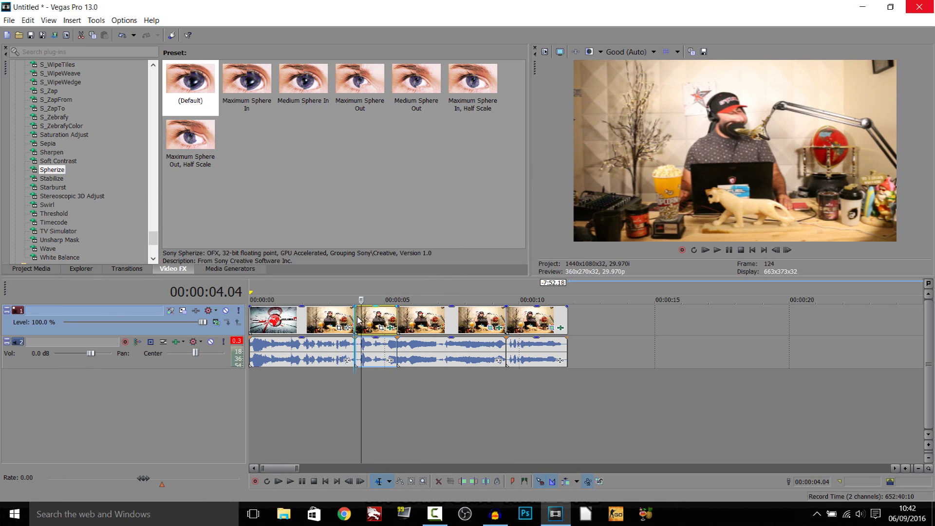
pyautogui.click(355, 322)
# - Zoom that clip in on the subject with Pan/Crop and give it the Maximum Swirl, Counter Clockwise, Half Scale preset
pyautogui.click(381, 327)
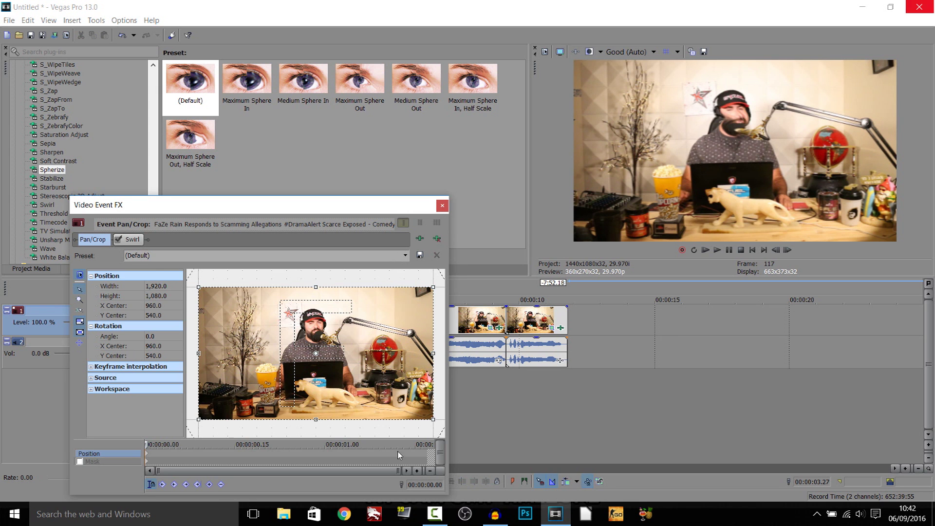
pyautogui.moveTo(429, 419); pyautogui.dragTo(356, 376)
pyautogui.click(127, 239)
pyautogui.moveTo(259, 295); pyautogui.dragTo(261, 295)
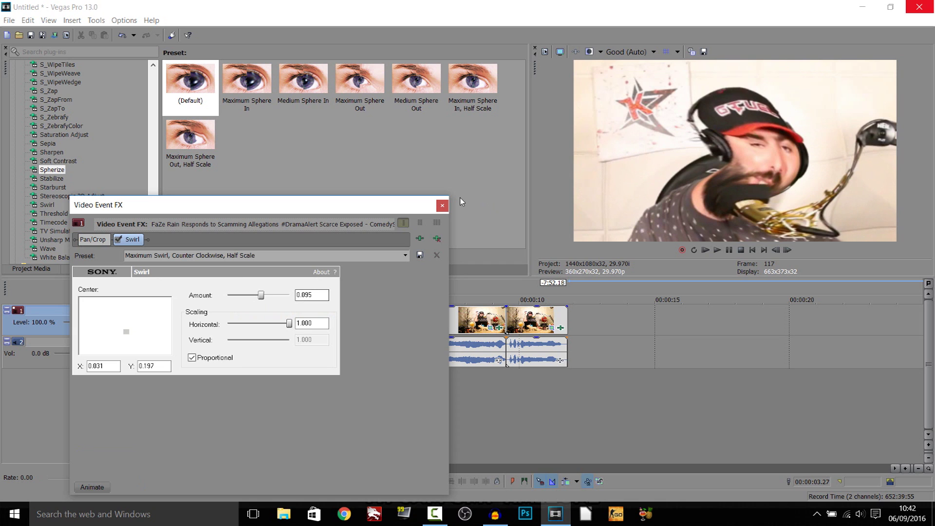
pyautogui.click(442, 205)
# - Preview the swirl from 00:00:03.16, then move the short audio snippet onto a new third audio track
pyautogui.click(363, 343)
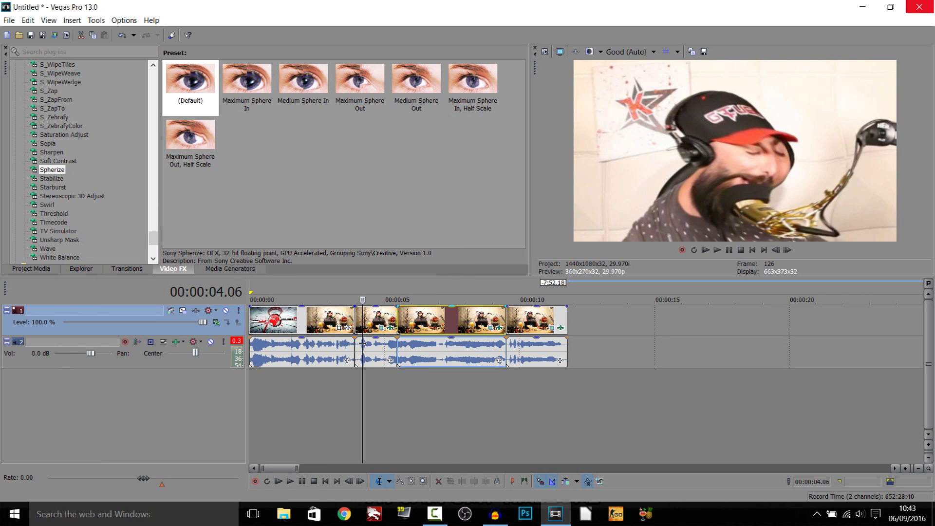
pyautogui.moveTo(362, 344); pyautogui.dragTo(345, 363)
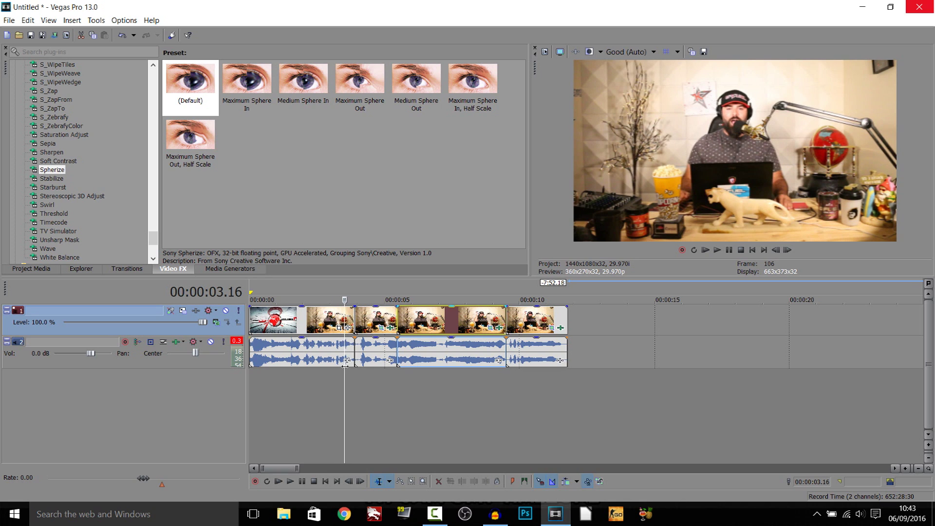
pyautogui.click(730, 251)
pyautogui.click(375, 352)
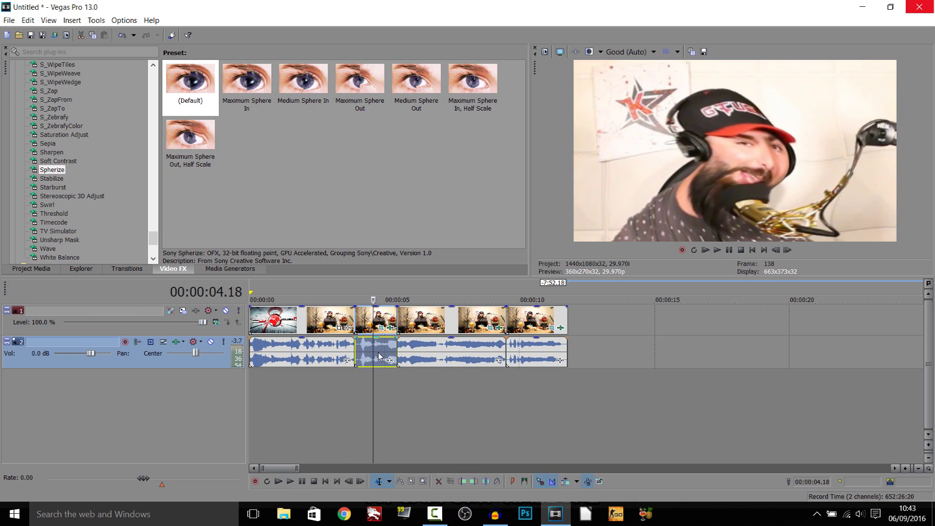
pyautogui.moveTo(378, 352); pyautogui.dragTo(380, 395)
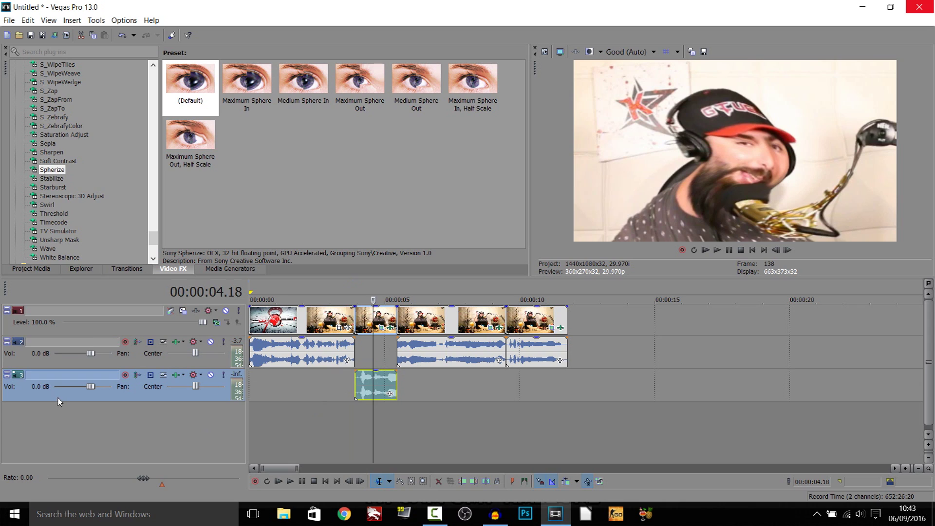
# - Raise track 3 to 12.0 dB and apply the bass-boost Track EQ preset, pushing band 1 to +15 dB
pyautogui.moveTo(90, 386); pyautogui.dragTo(111, 386)
pyautogui.click(176, 377)
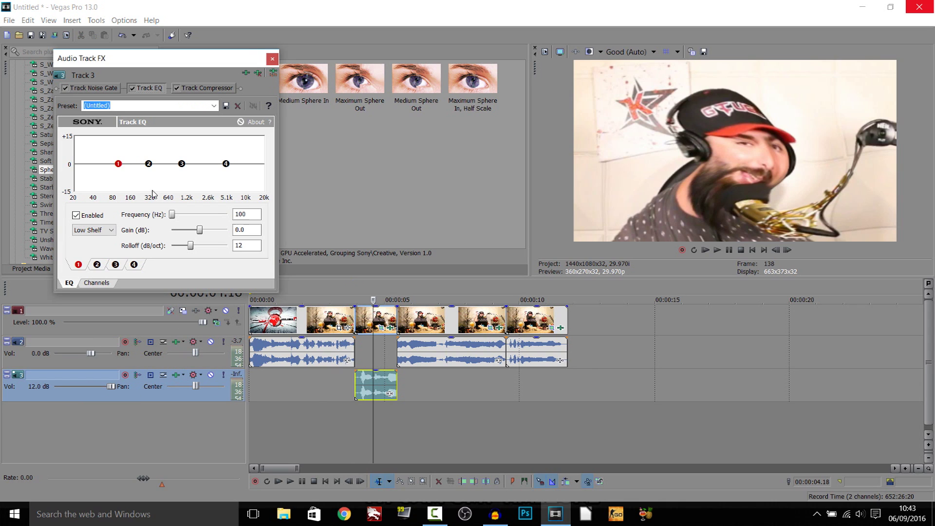
pyautogui.click(214, 105)
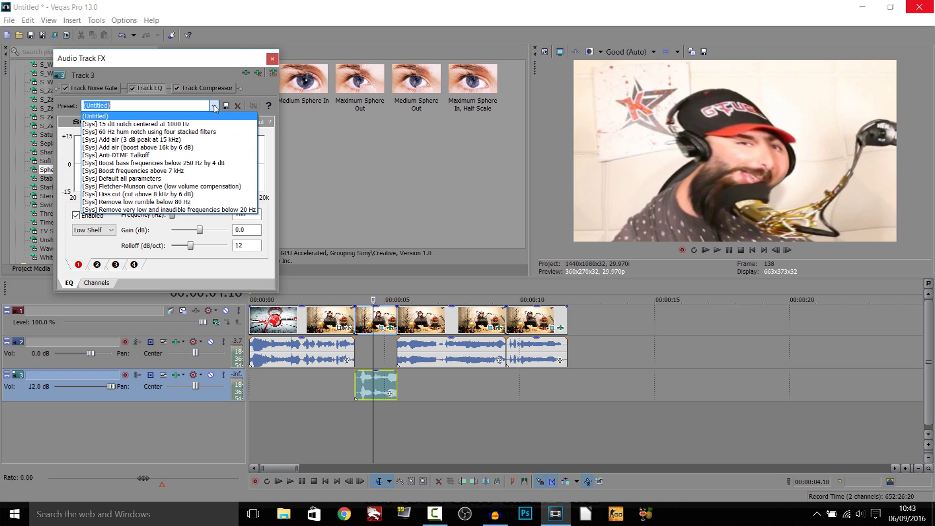
pyautogui.click(176, 164)
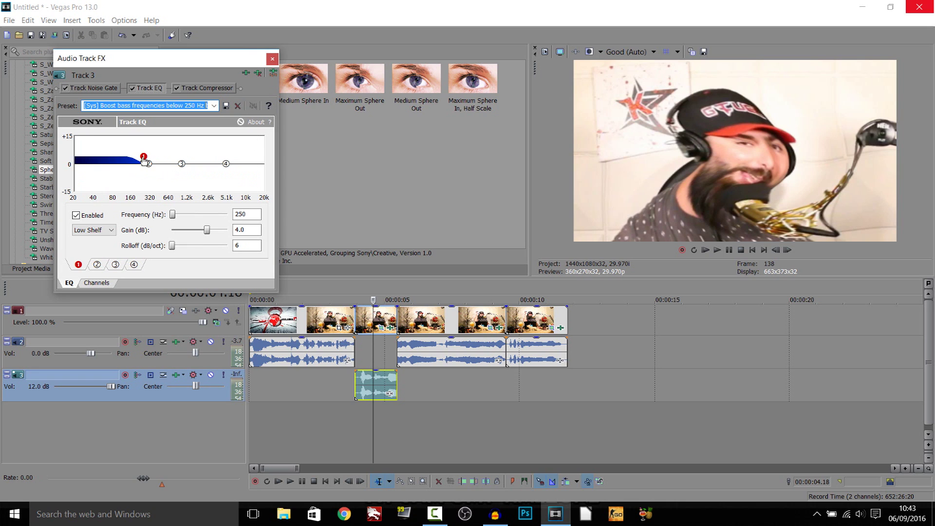
pyautogui.moveTo(146, 161); pyautogui.dragTo(149, 138)
pyautogui.click(272, 58)
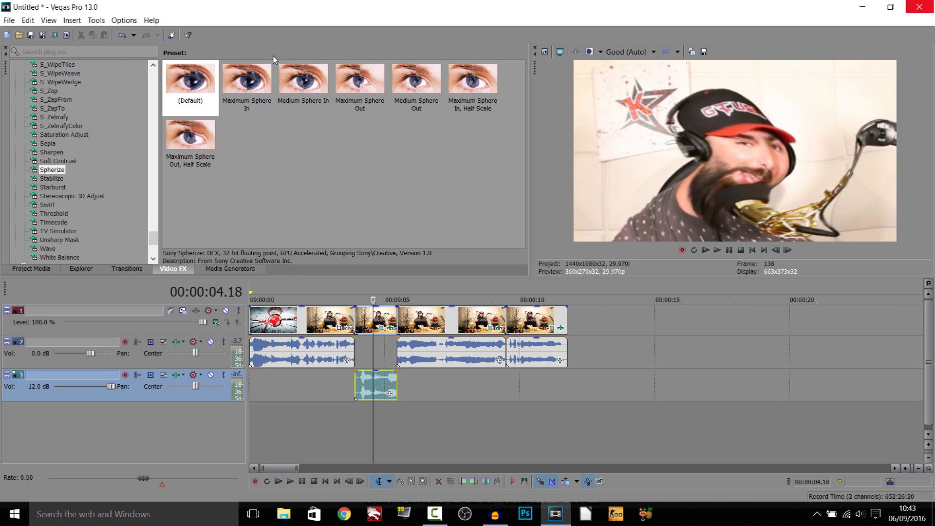
pyautogui.click(321, 410)
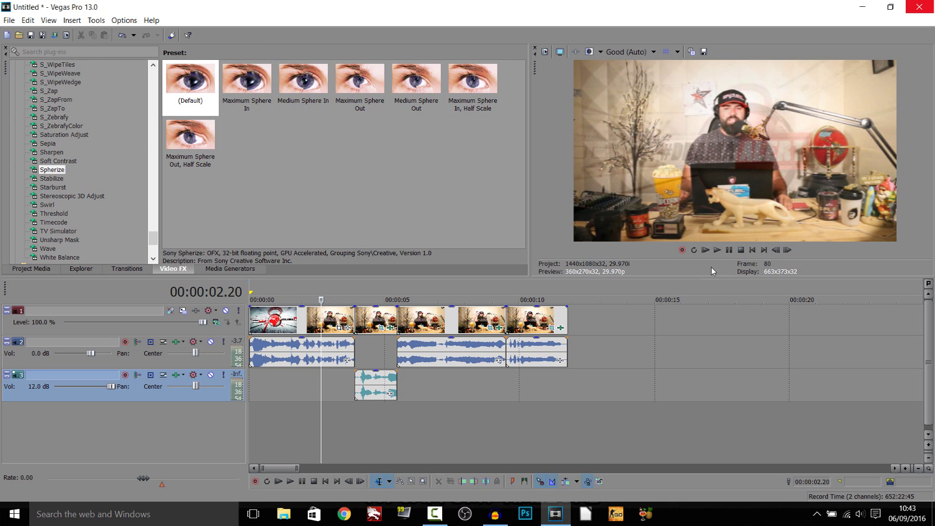
pyautogui.click(385, 381)
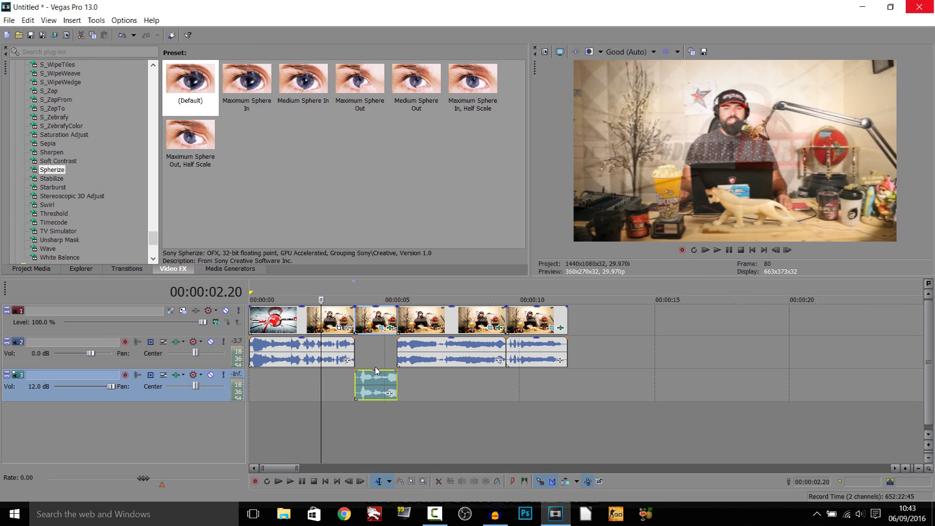
pyautogui.click(375, 366)
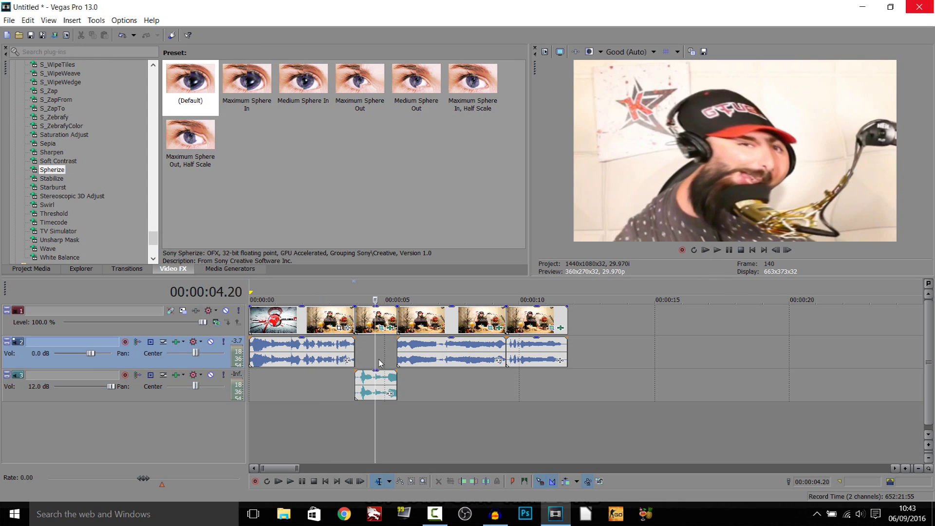
pyautogui.click(706, 249)
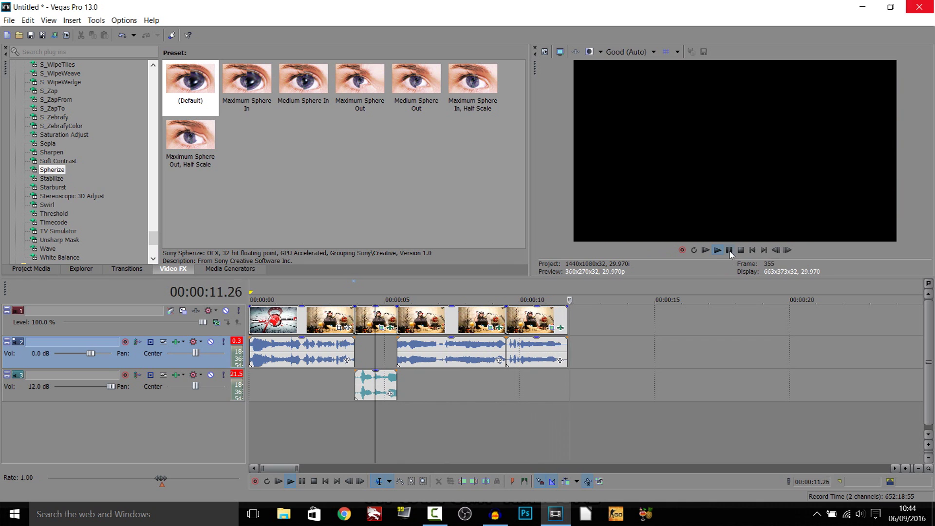
pyautogui.click(432, 422)
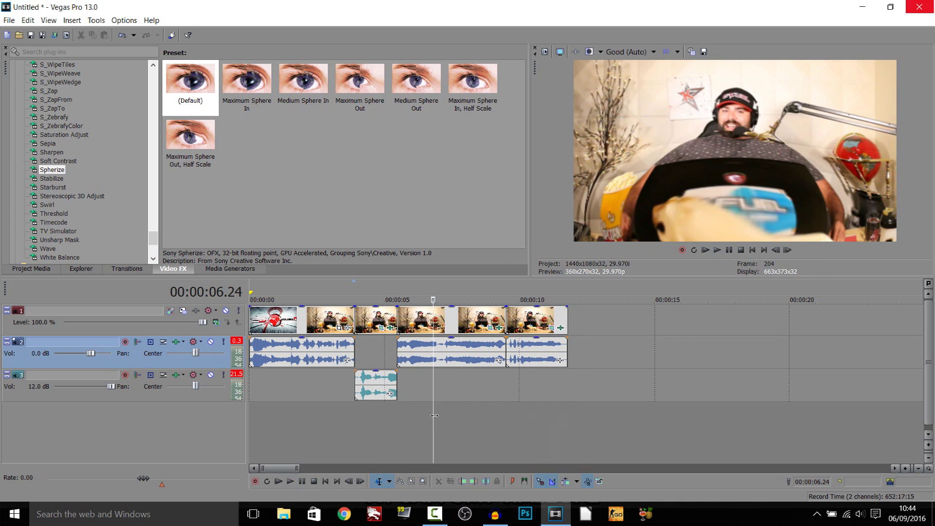
pyautogui.click(424, 423)
pyautogui.click(383, 428)
pyautogui.click(369, 434)
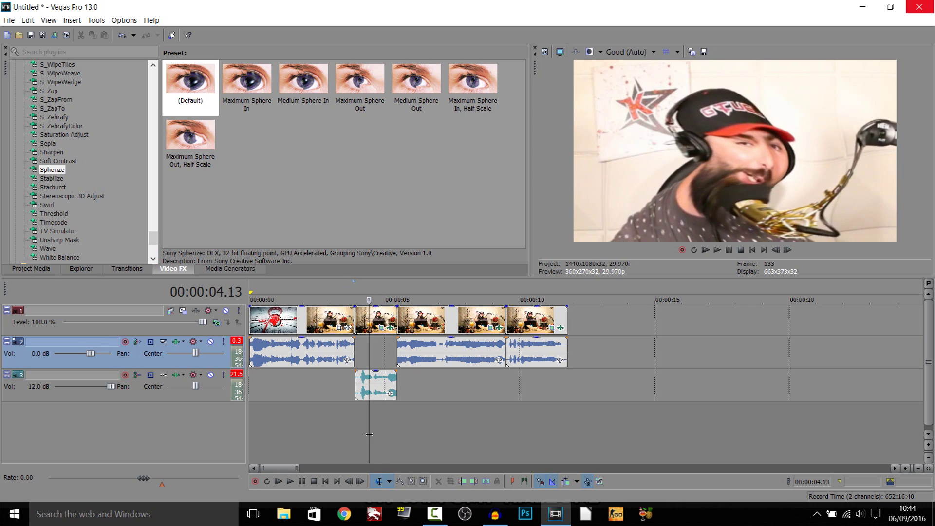
pyautogui.moveTo(369, 434); pyautogui.dragTo(373, 434)
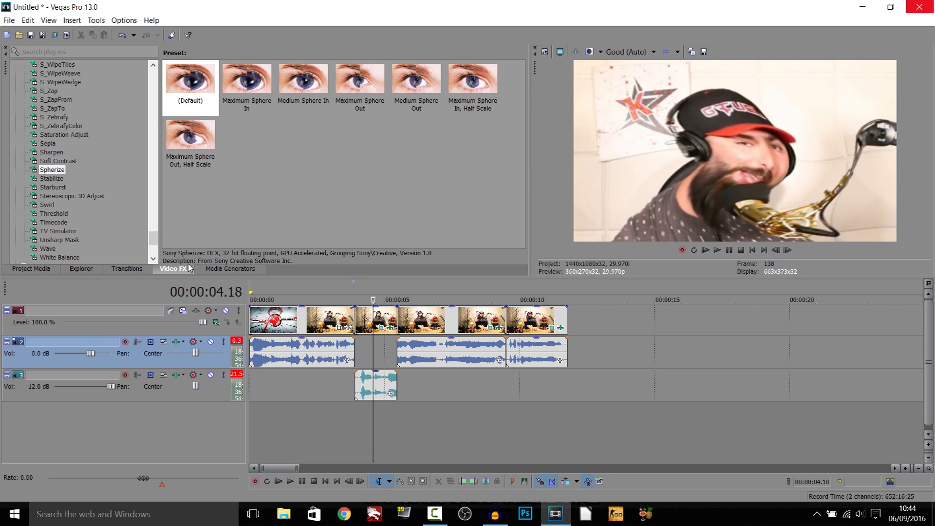
# - Preview the Starburst, Spherize and Swirl presets, then select the DramaAlert intro event on track 1
pyautogui.click(56, 187)
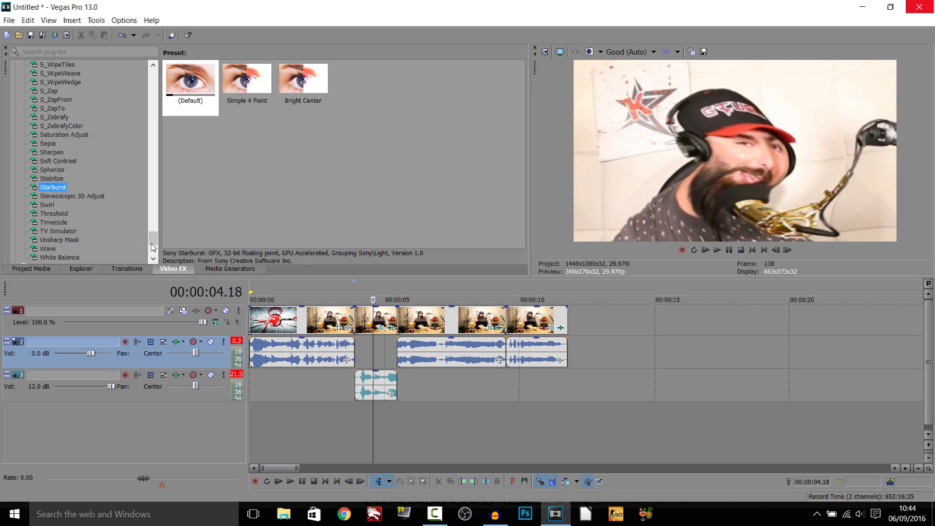
pyautogui.click(54, 170)
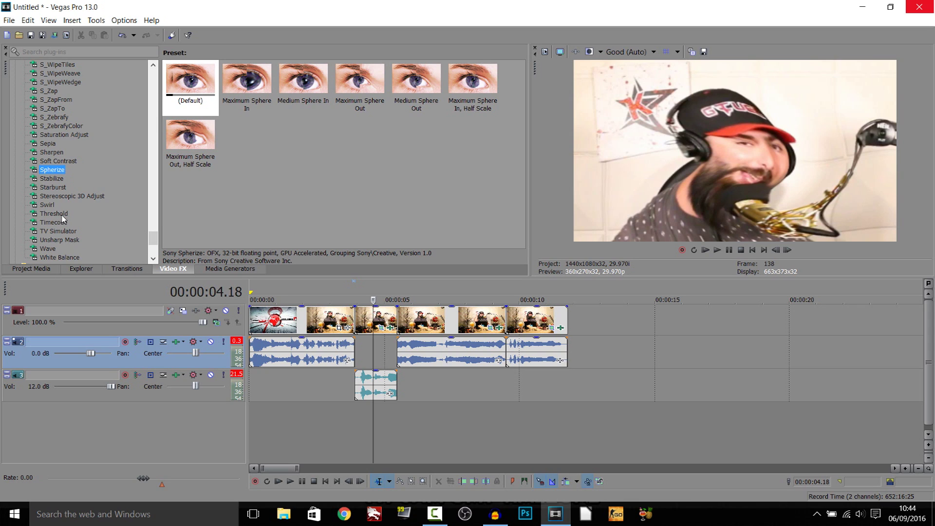
pyautogui.click(47, 205)
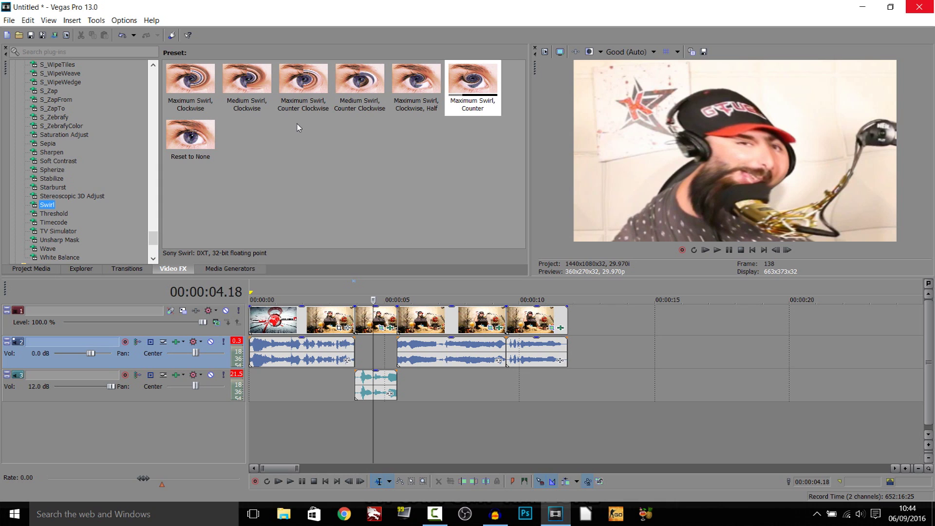
pyautogui.click(298, 319)
# - Apply TV Simulator's TV Look preset to the intro and set Aperture grill to 0.592
pyautogui.click(58, 231)
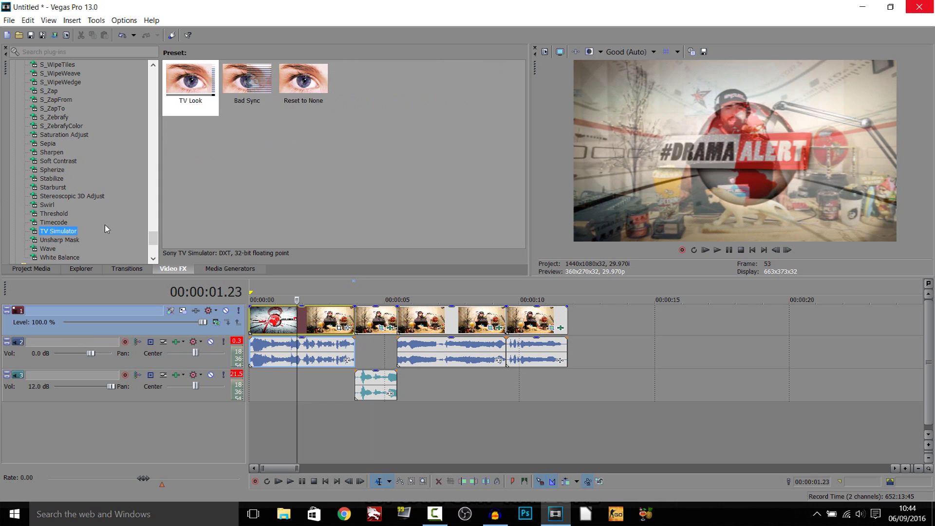
pyautogui.moveTo(195, 94); pyautogui.dragTo(279, 324)
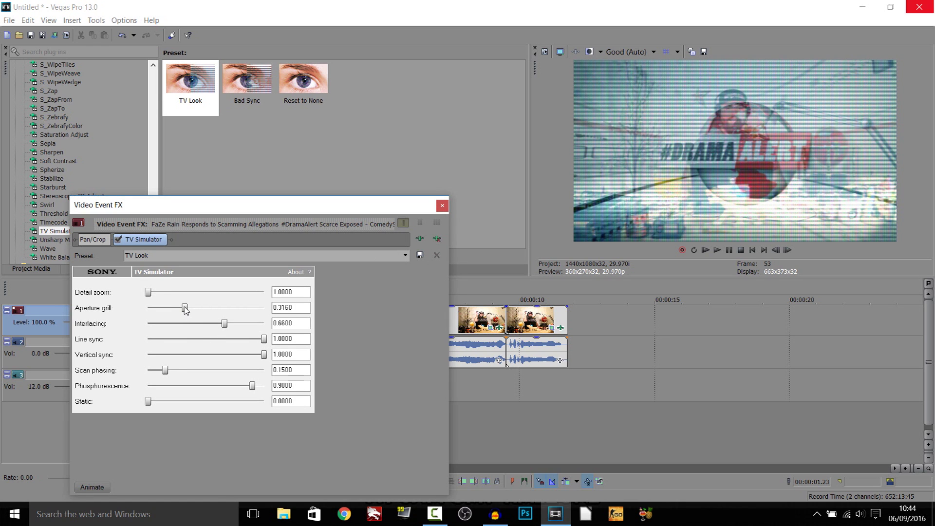
pyautogui.moveTo(184, 310); pyautogui.dragTo(217, 312)
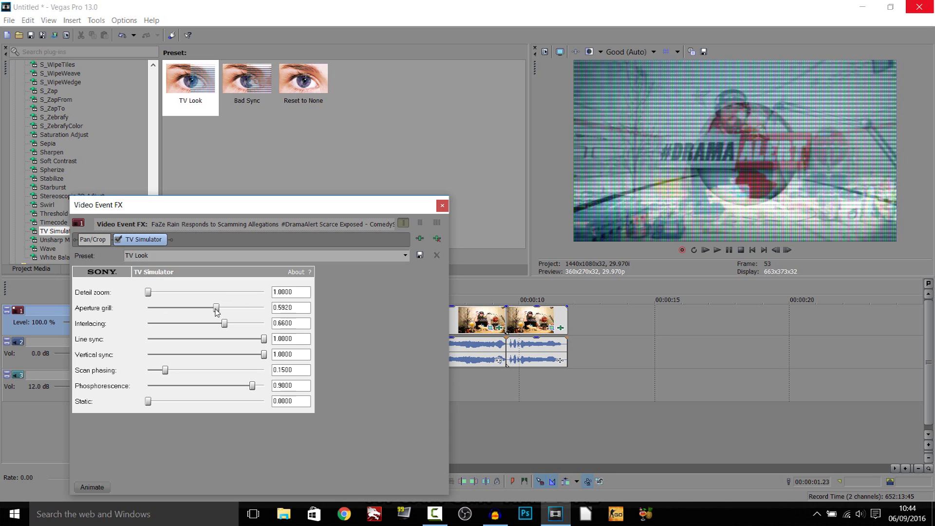
# - Add the Bad Sync TV Simulator preset to the intro and play the project from the start
pyautogui.moveTo(247, 80); pyautogui.dragTo(390, 224)
pyautogui.click(442, 205)
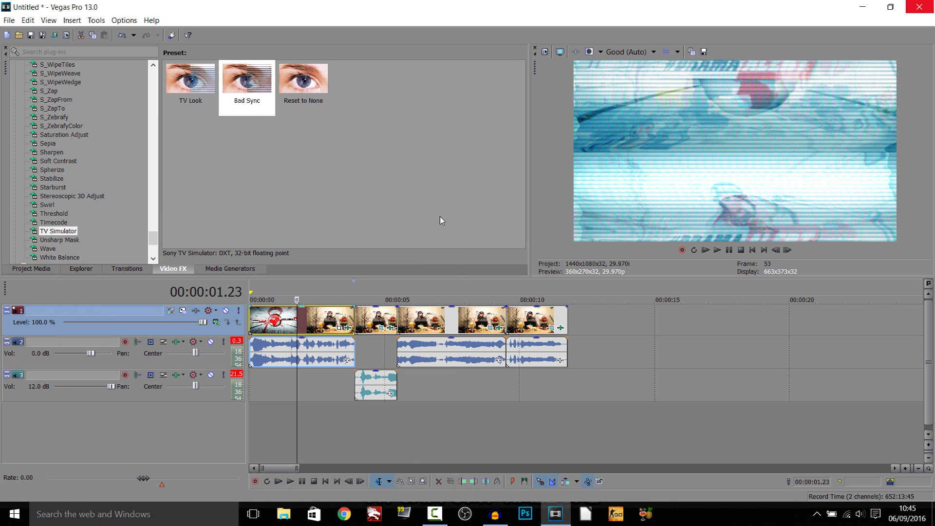
pyautogui.click(704, 250)
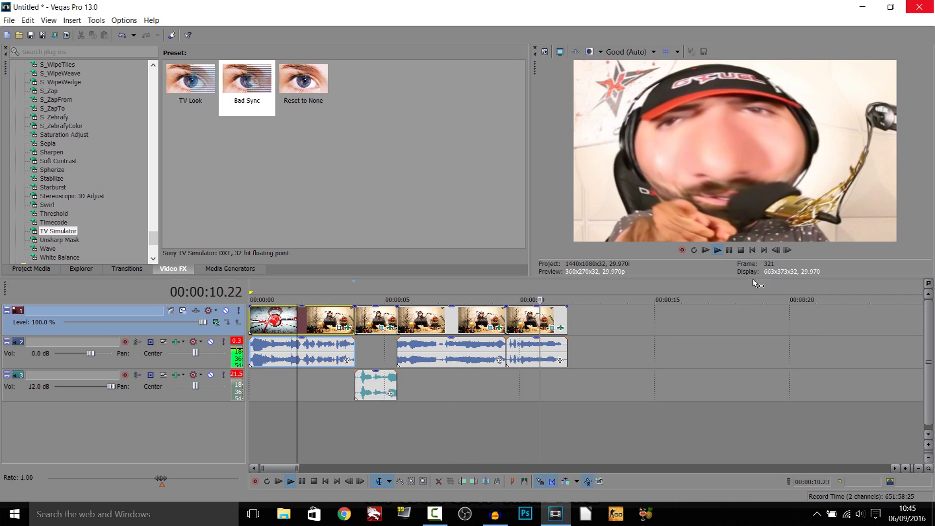
pyautogui.click(729, 250)
pyautogui.click(402, 396)
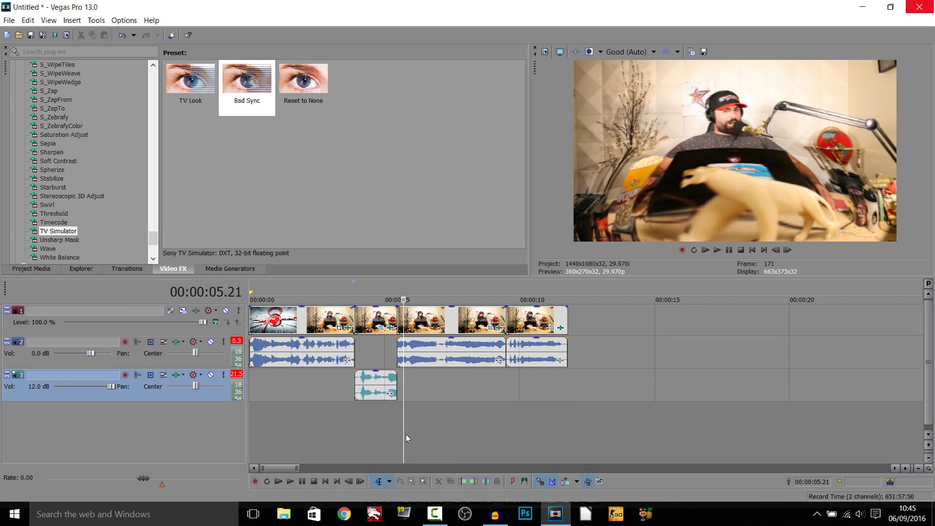
pyautogui.click(369, 441)
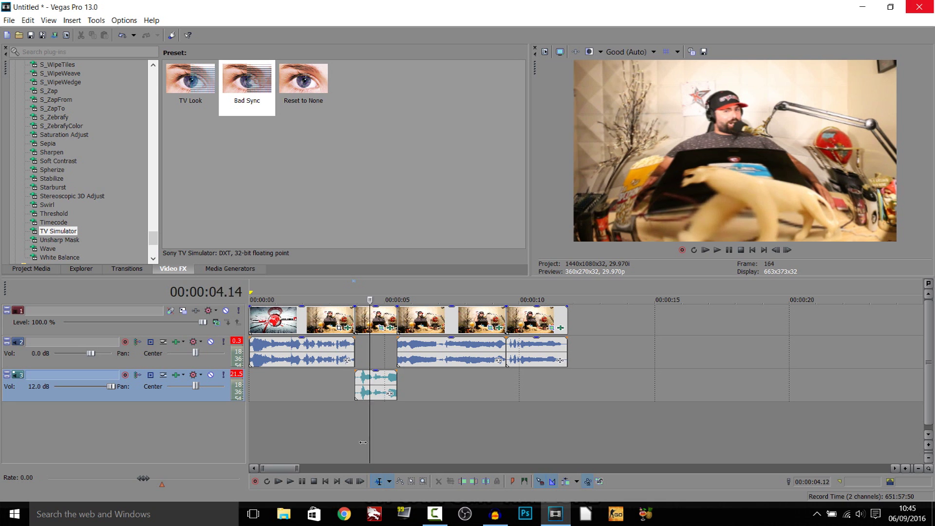
pyautogui.press('j')
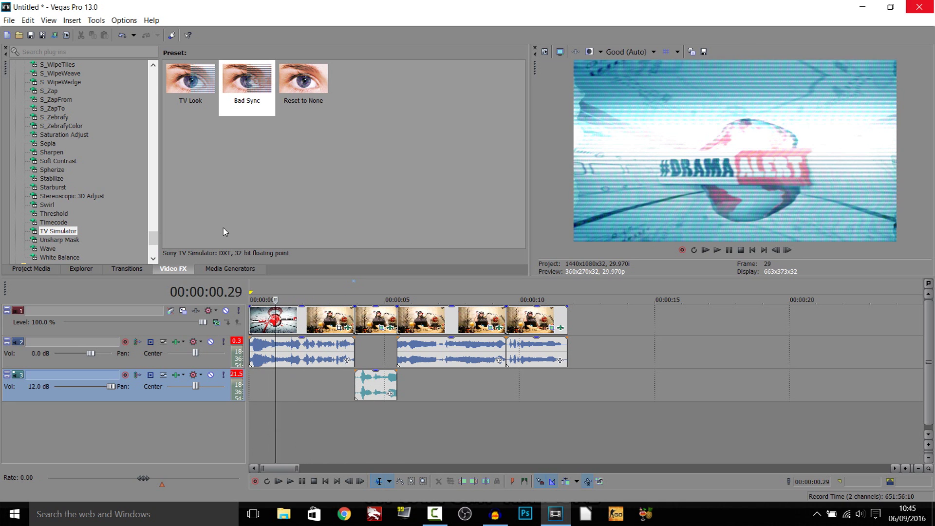
pyautogui.click(197, 88)
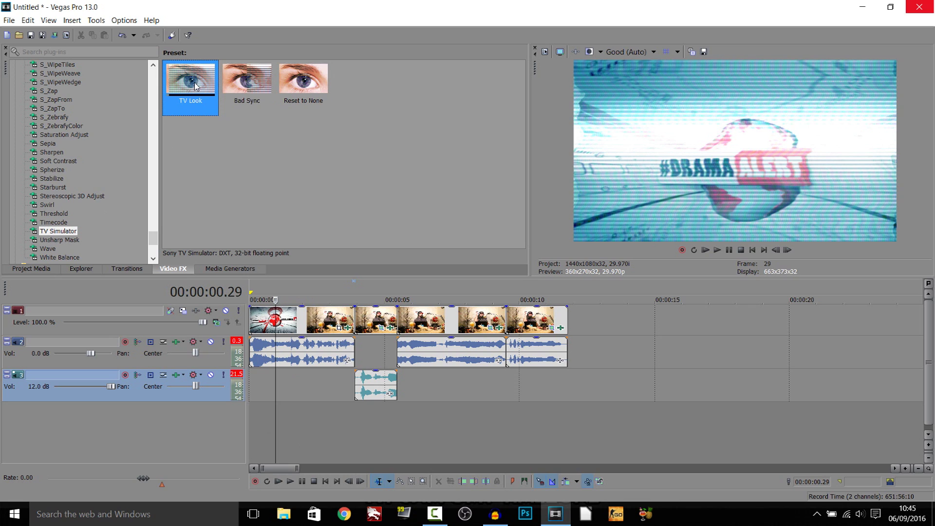
# - Review the intro clip's two TV Simulator effects, including the TV Look settings
pyautogui.click(341, 332)
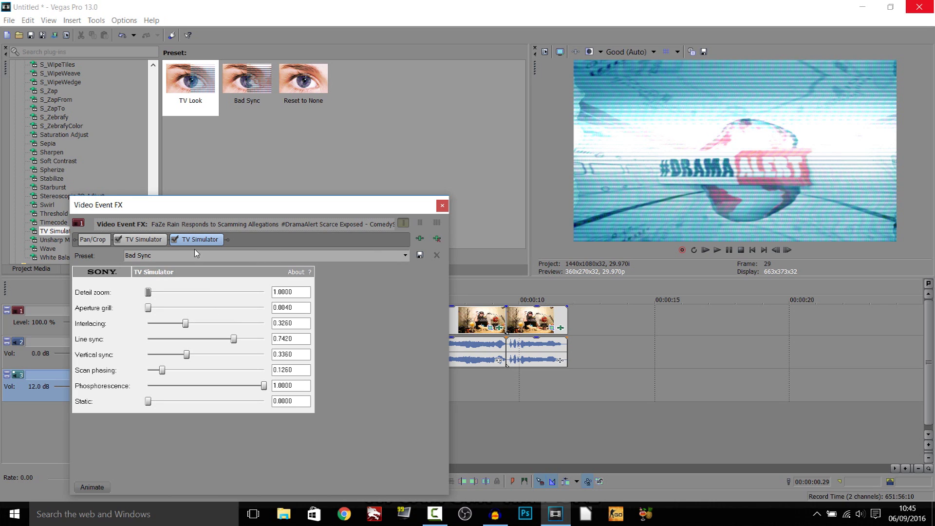
pyautogui.click(164, 239)
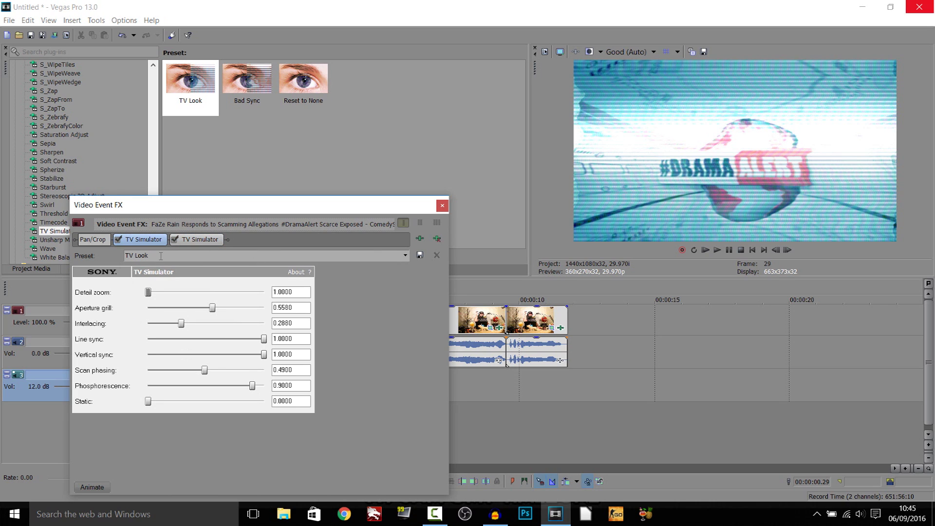
pyautogui.click(441, 207)
# - Move the playhead to about 4 seconds and check that clip's 0.095 Swirl settings
pyautogui.click(326, 324)
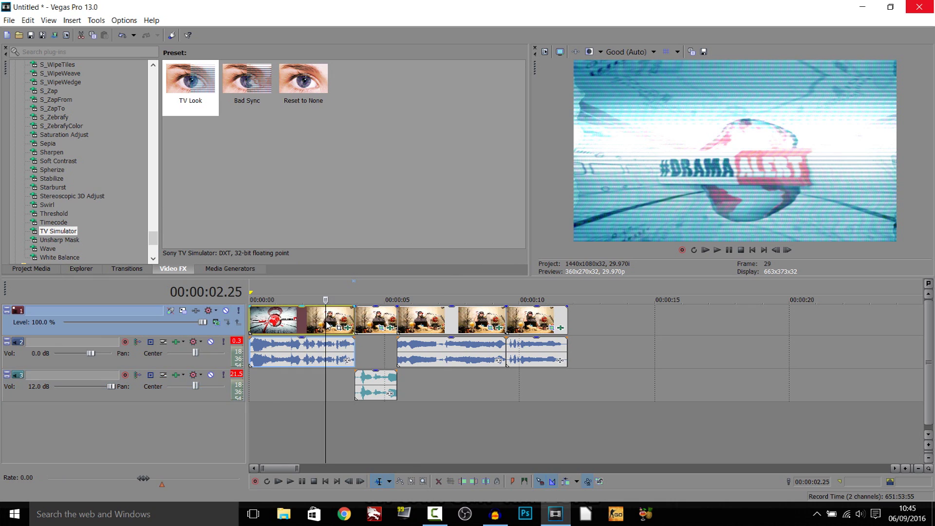
pyautogui.click(379, 325)
pyautogui.click(389, 328)
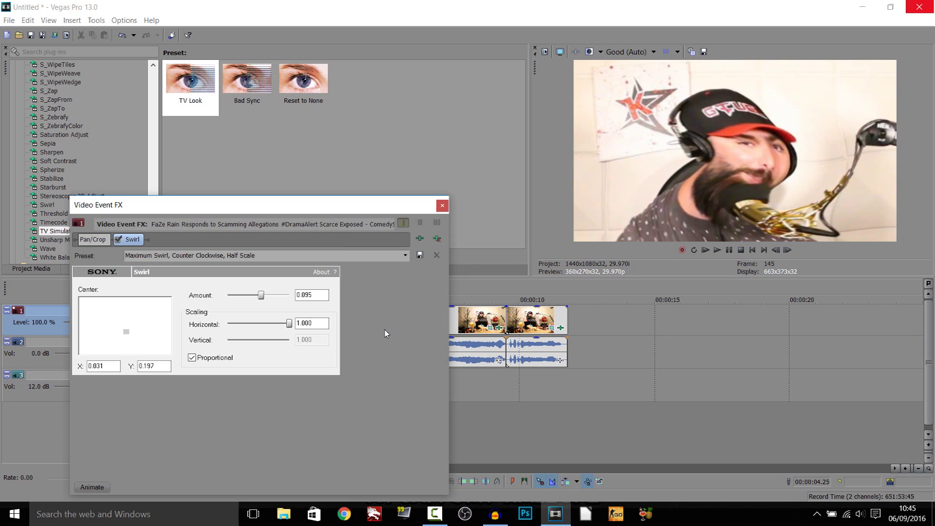
pyautogui.click(442, 205)
pyautogui.click(421, 325)
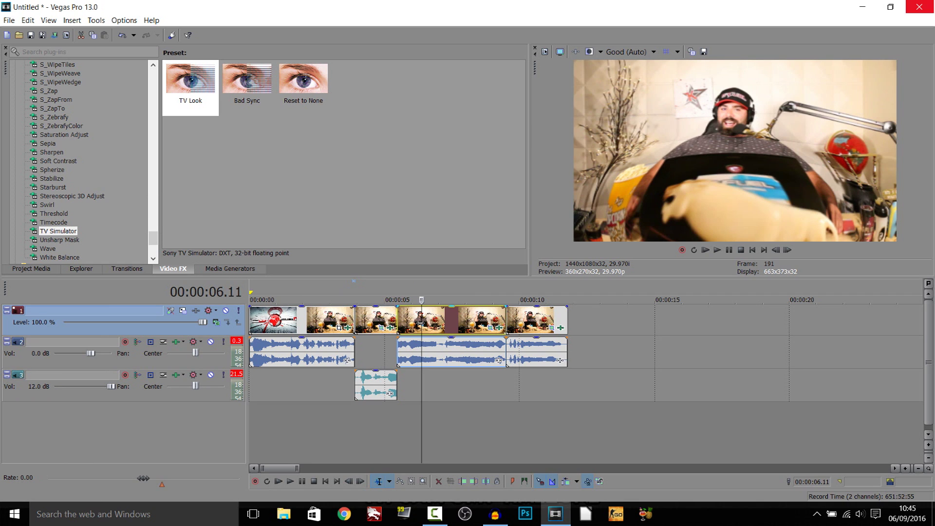
pyautogui.click(443, 327)
pyautogui.click(468, 325)
pyautogui.click(498, 327)
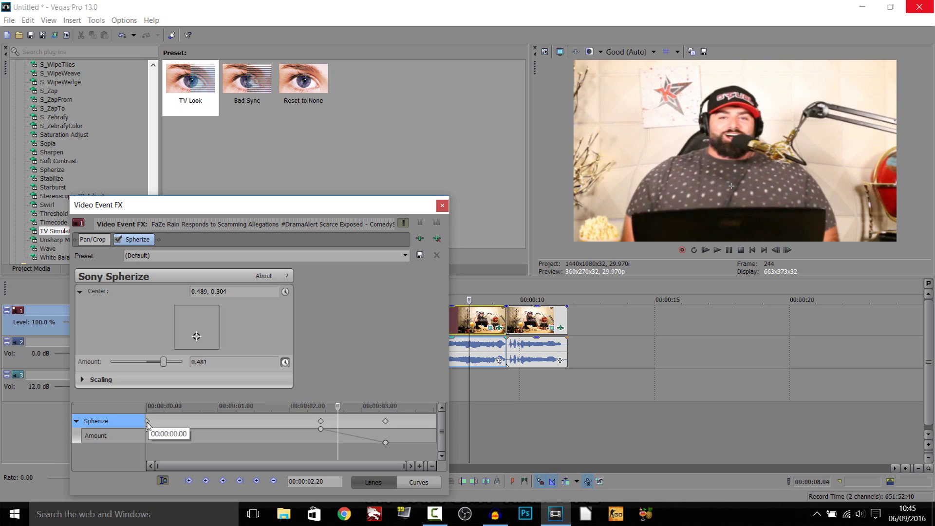
pyautogui.click(151, 422)
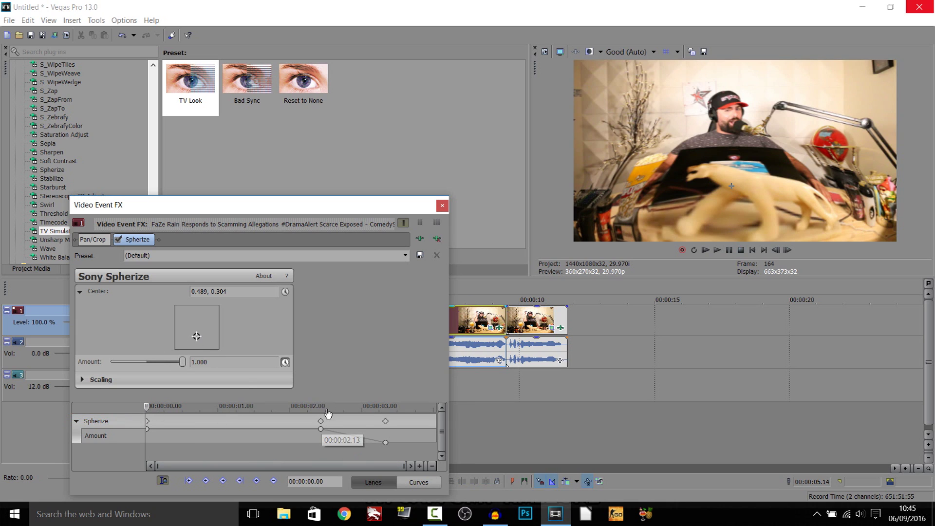
pyautogui.click(320, 422)
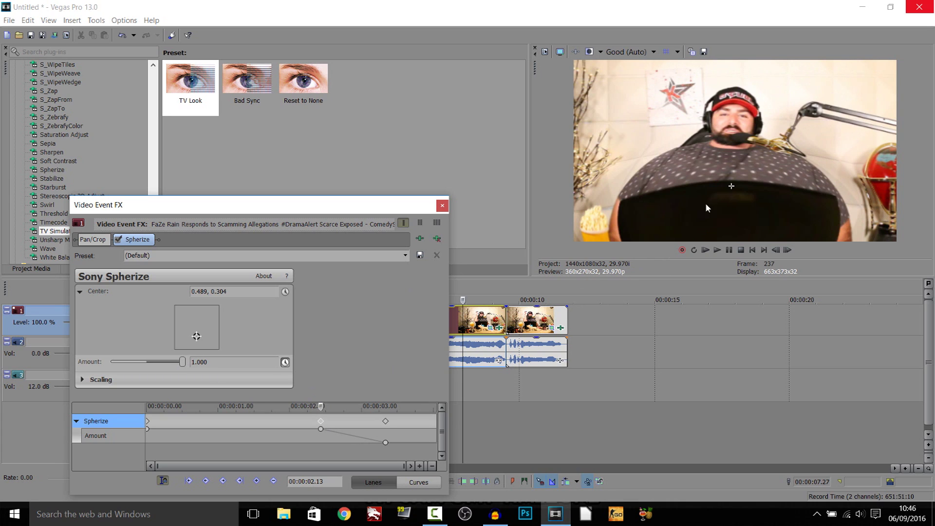
pyautogui.click(386, 422)
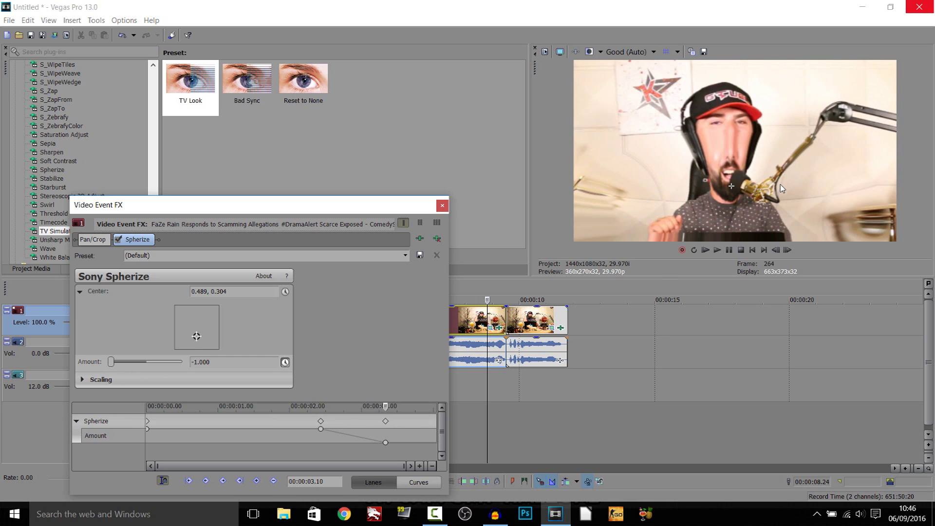
pyautogui.click(441, 206)
pyautogui.click(524, 329)
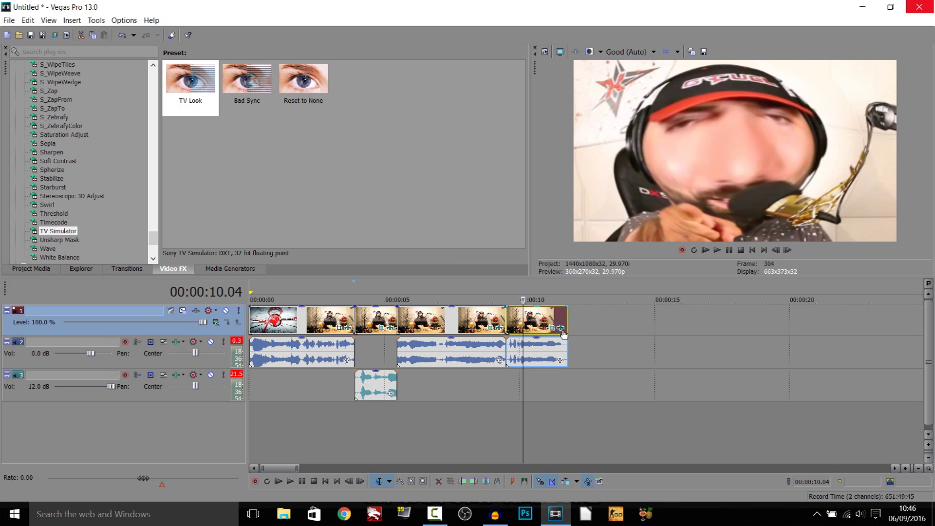
# - Inspect the last clip's first Spherize keyframe: amount 1.000 centred at 0.490, 0.507
pyautogui.click(562, 330)
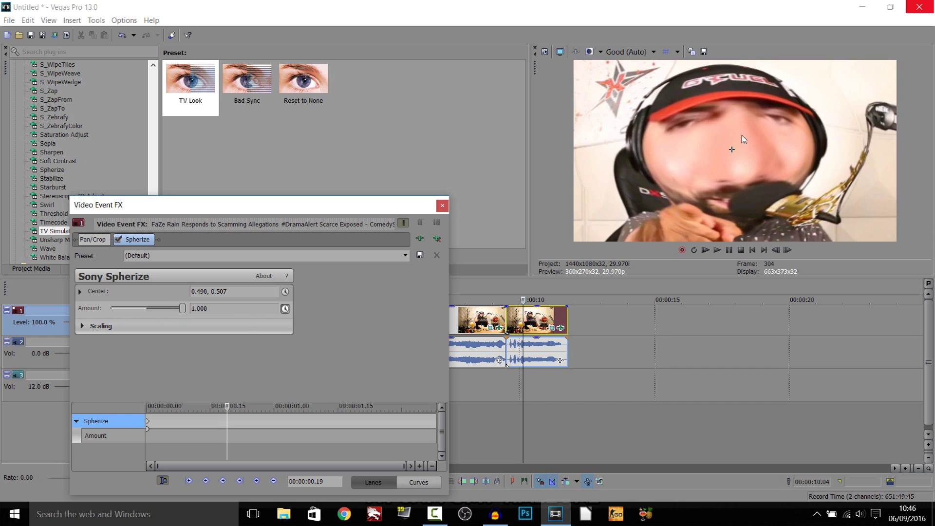
pyautogui.click(149, 422)
pyautogui.click(442, 205)
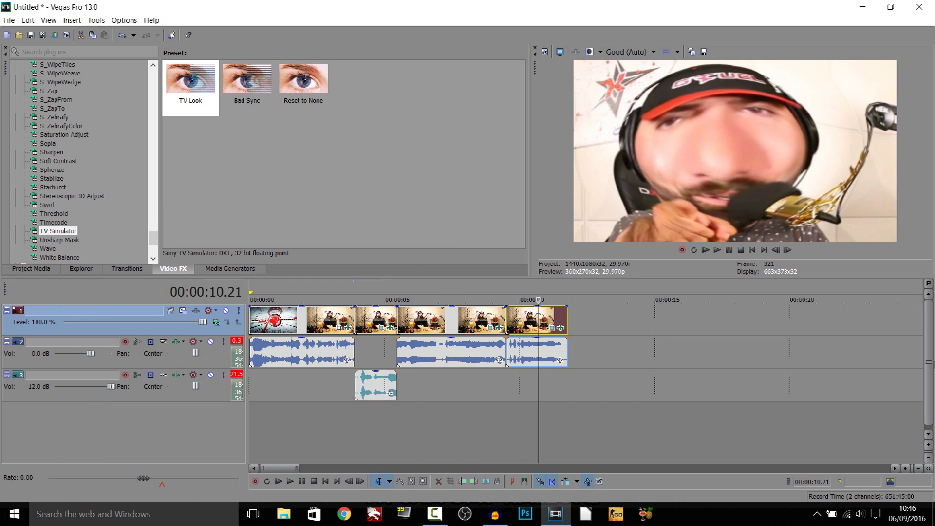